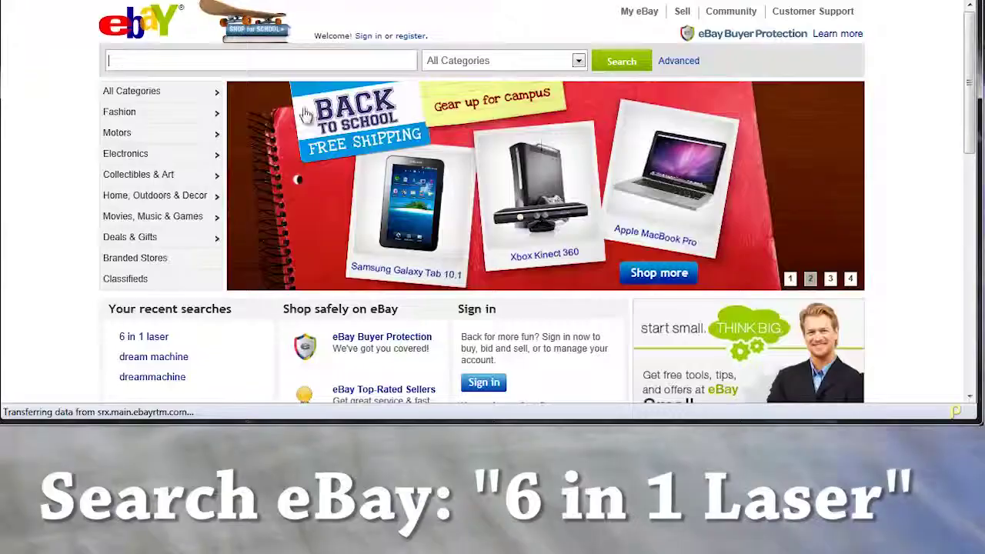
Search eBay for '6 in 1 laser' and scroll through the laser pointer results
text(6 in )
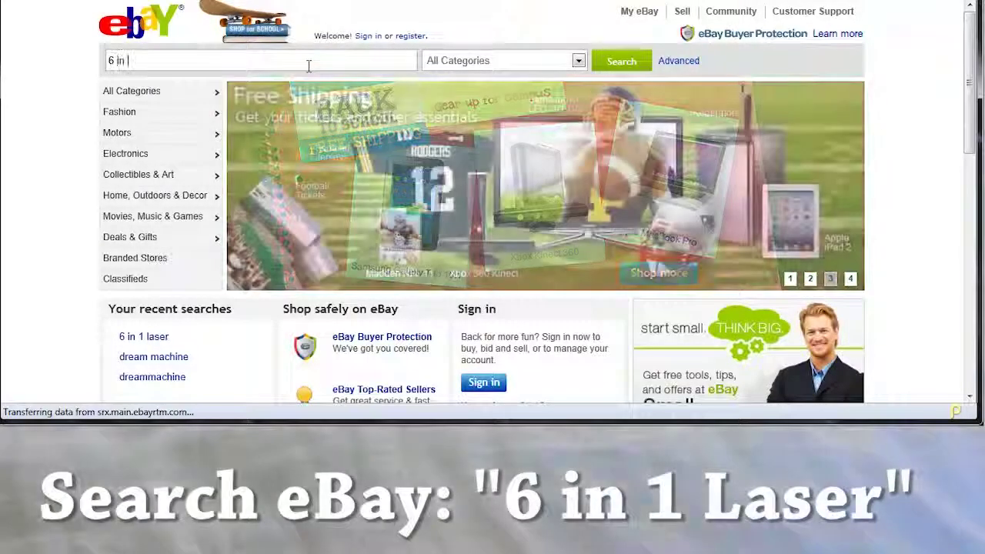
text(1 laser)
key(Return)
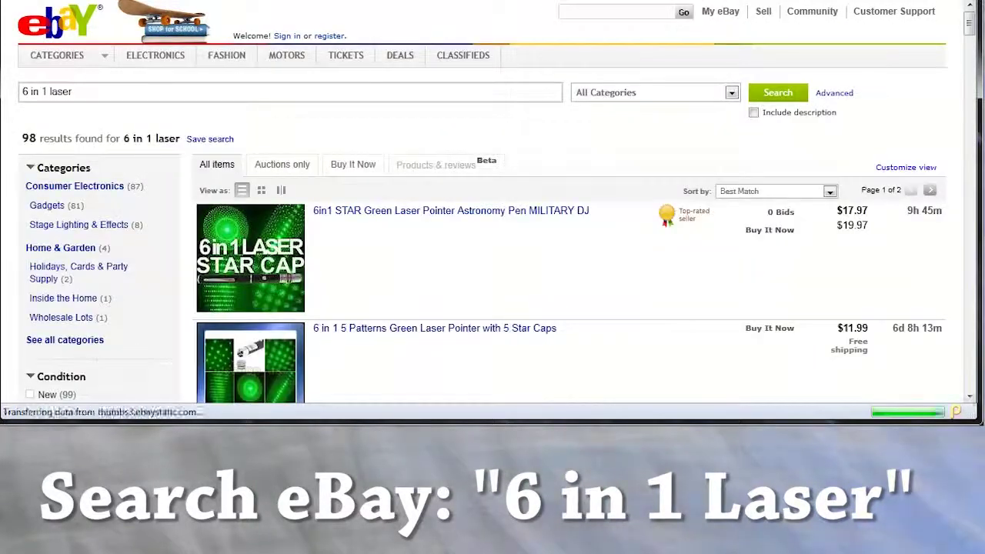
drag(971, 23, 516, 87)
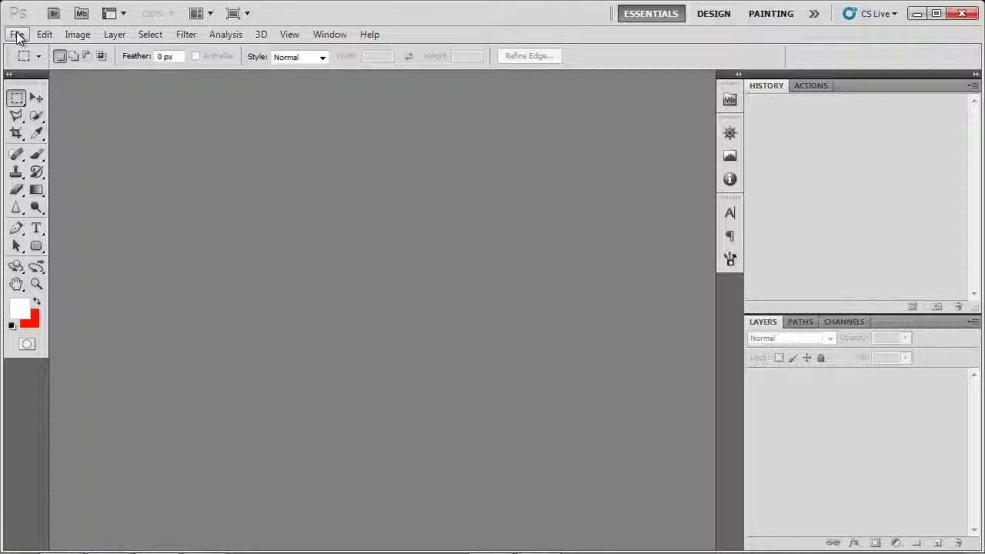
Launch File > Scripts > Load Files into Stack and browse for the source images
click(17, 35)
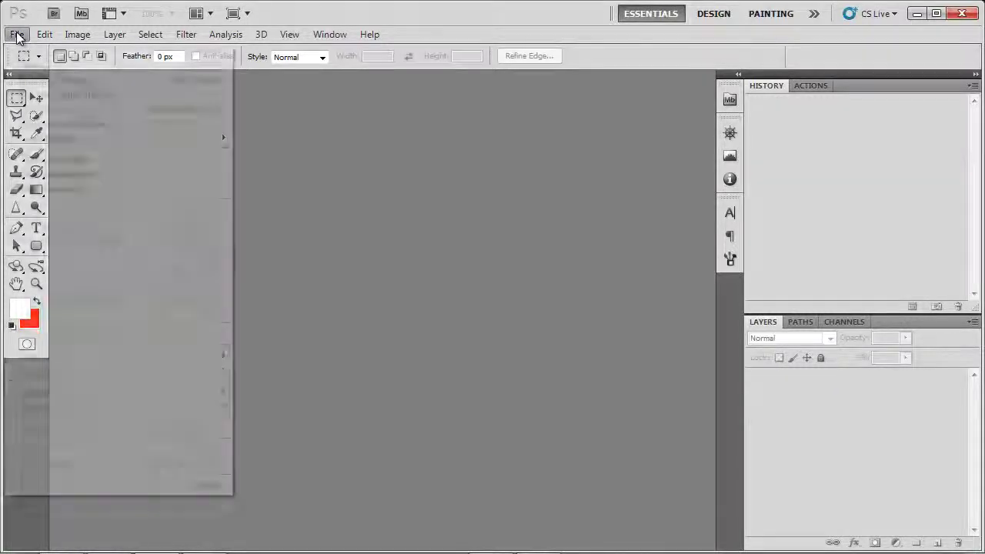
mouse_move(121, 412)
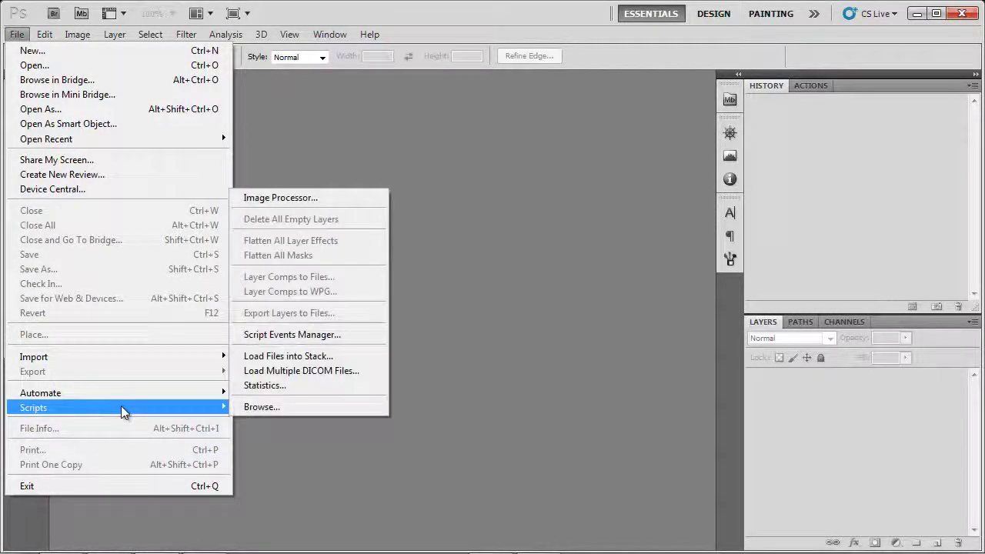
click(366, 357)
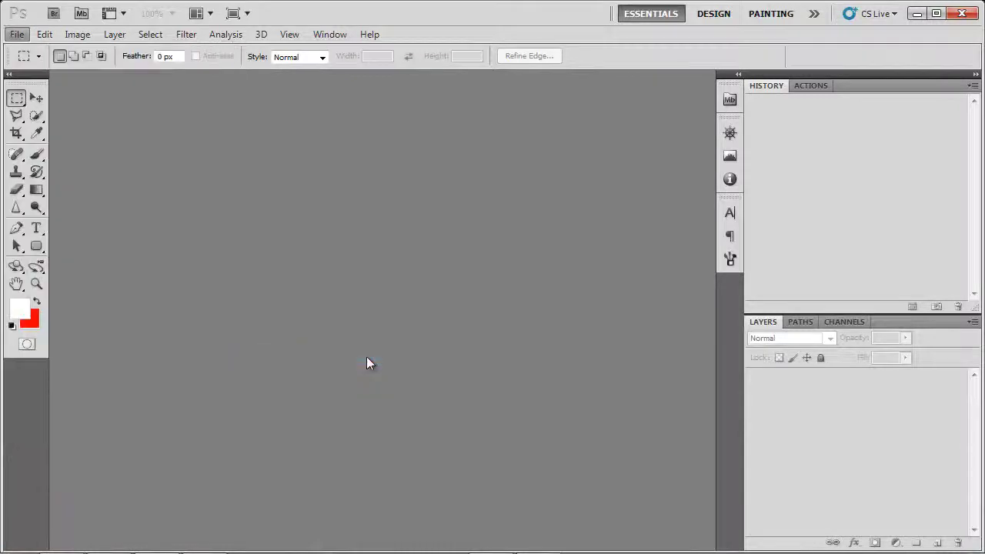
drag(394, 18, 315, 145)
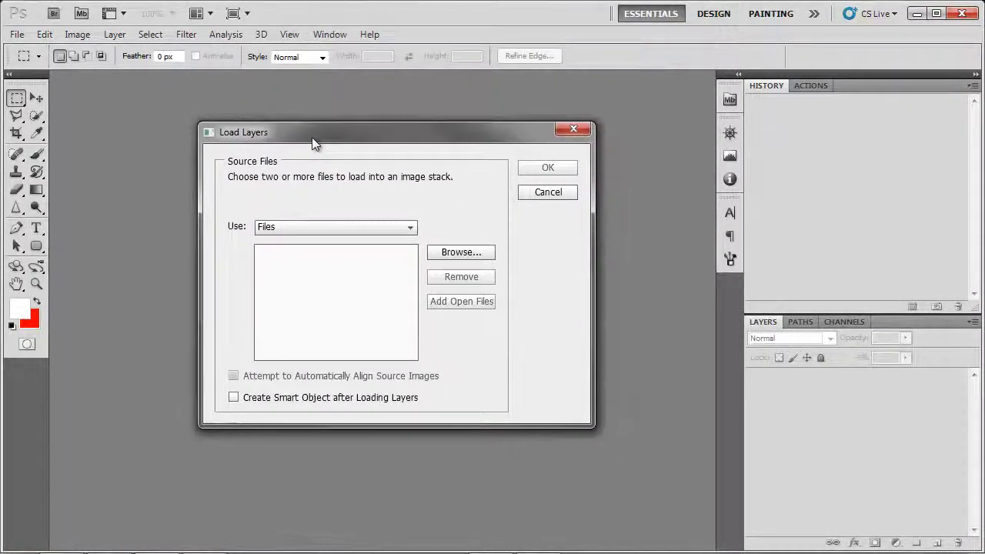
click(451, 255)
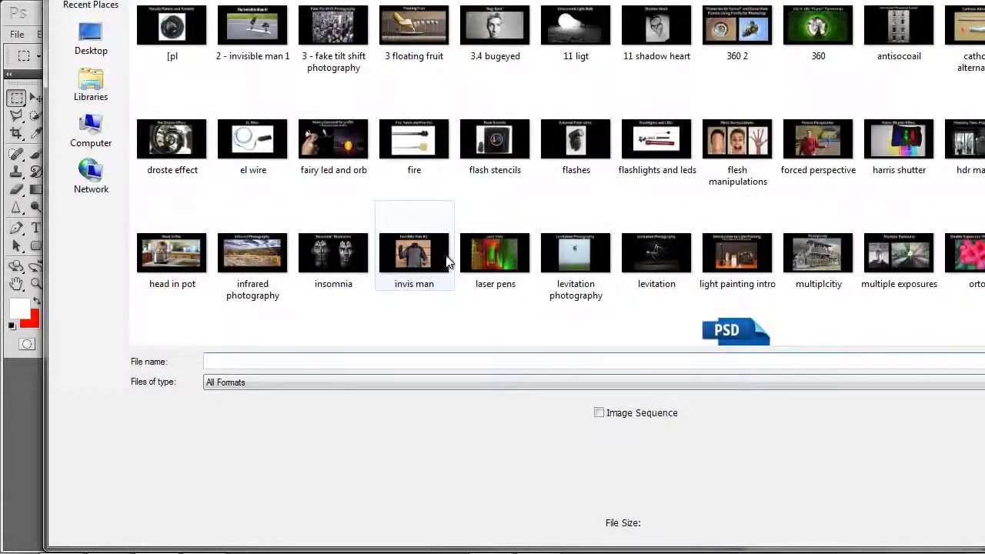
Navigate to the photo folder inside the camera card's DCIM directory
click(91, 133)
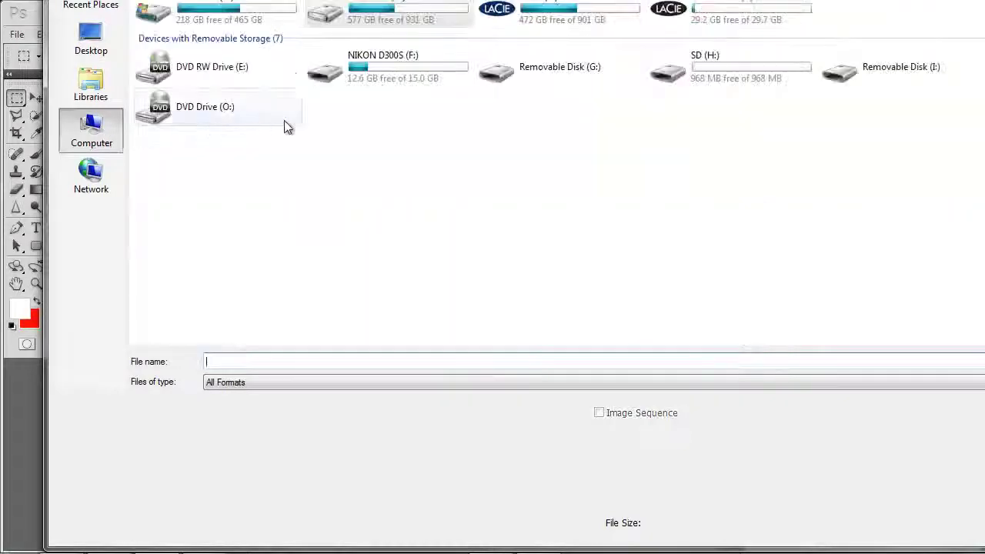
double_click(363, 77)
double_click(173, 8)
double_click(159, 8)
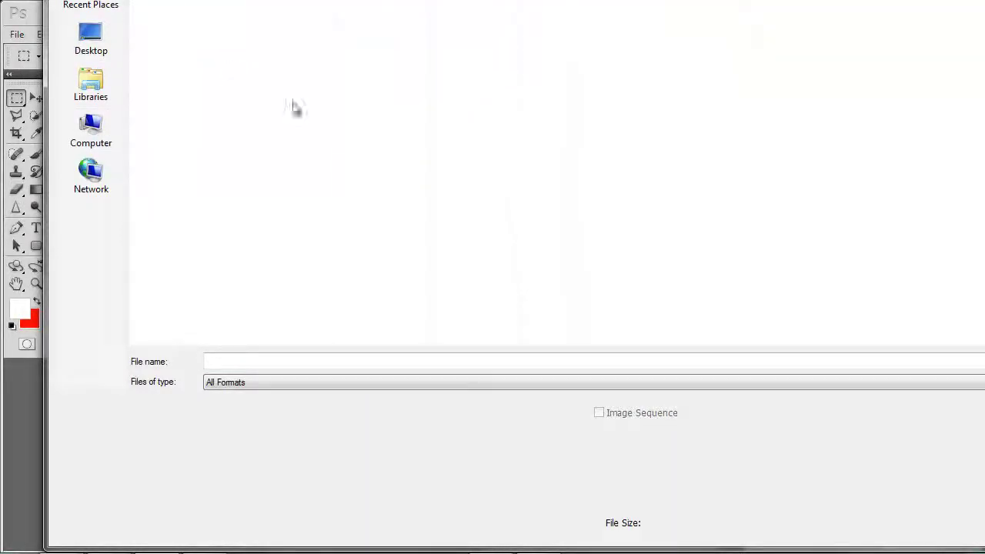
scroll(554, 184, down, 15)
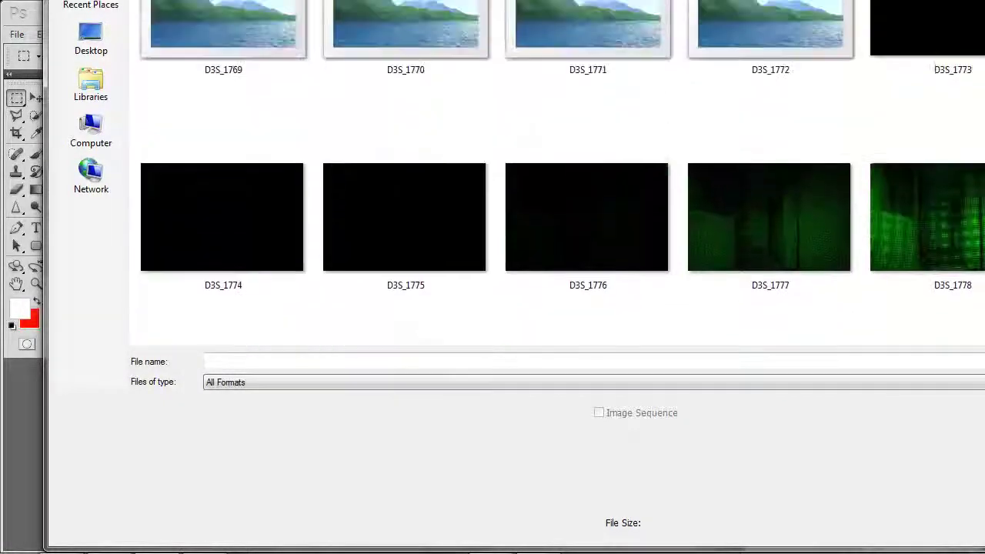
scroll(555, 184, down, 1)
scroll(554, 185, down, 1)
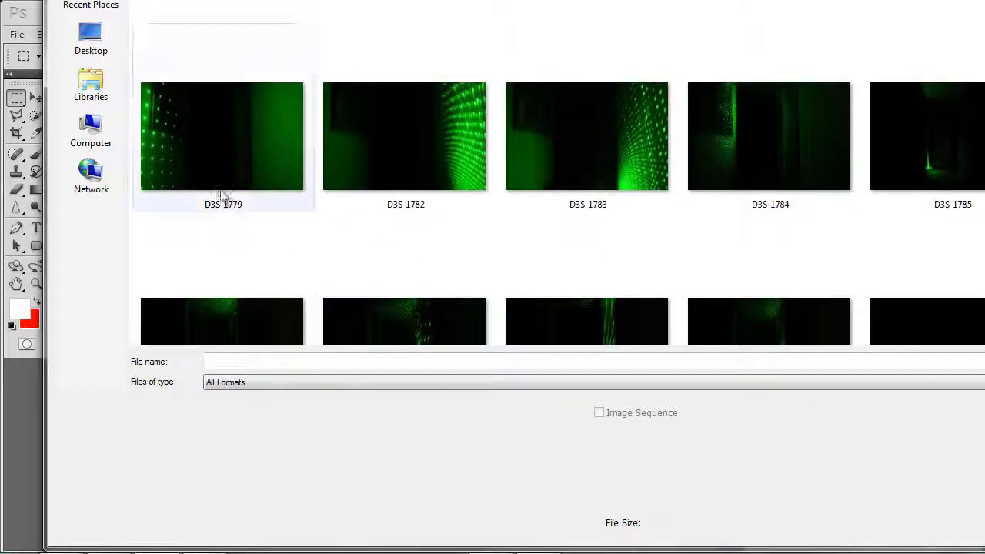
Select D3S_1779, 1782, 1813, 1816, 1818 and 1820 and add them as stack sources
click(255, 200)
ctrl+click(404, 147)
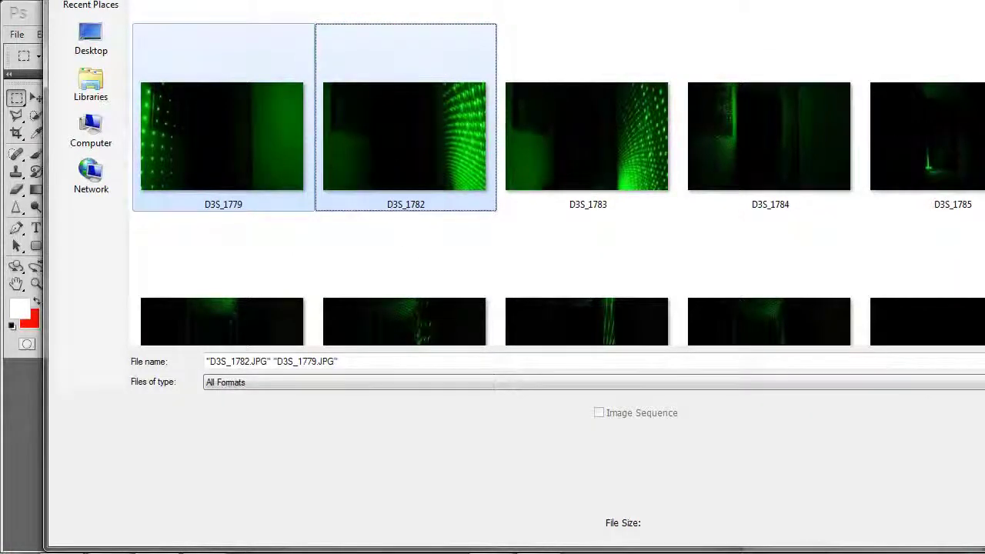
scroll(404, 147, down, 2)
scroll(562, 212, down, 4)
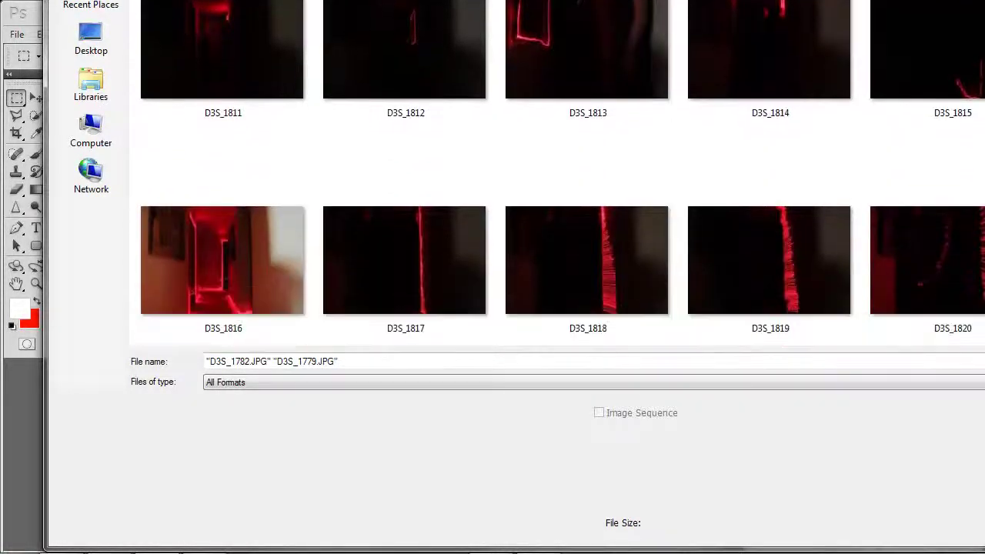
ctrl+click(584, 69)
ctrl+click(198, 308)
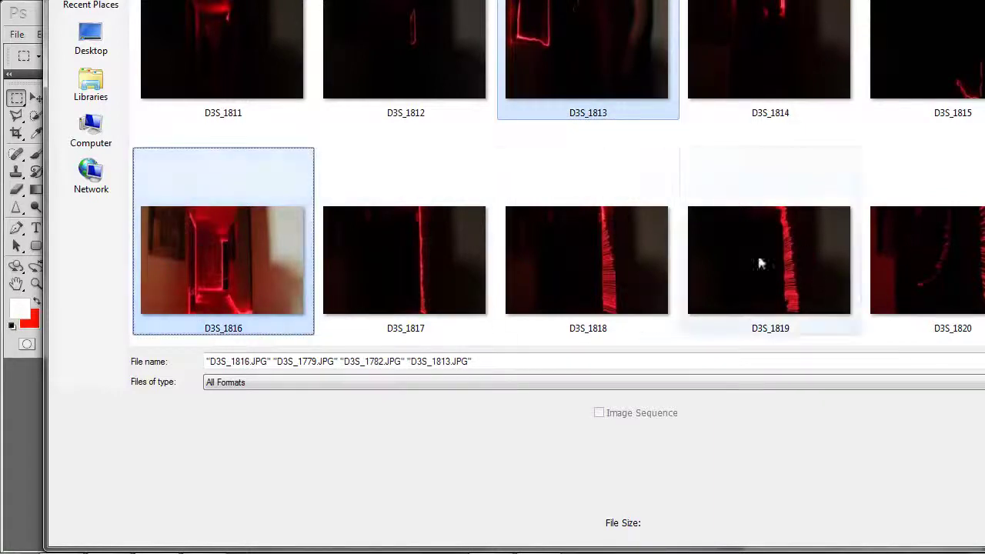
ctrl+click(608, 262)
ctrl+click(924, 262)
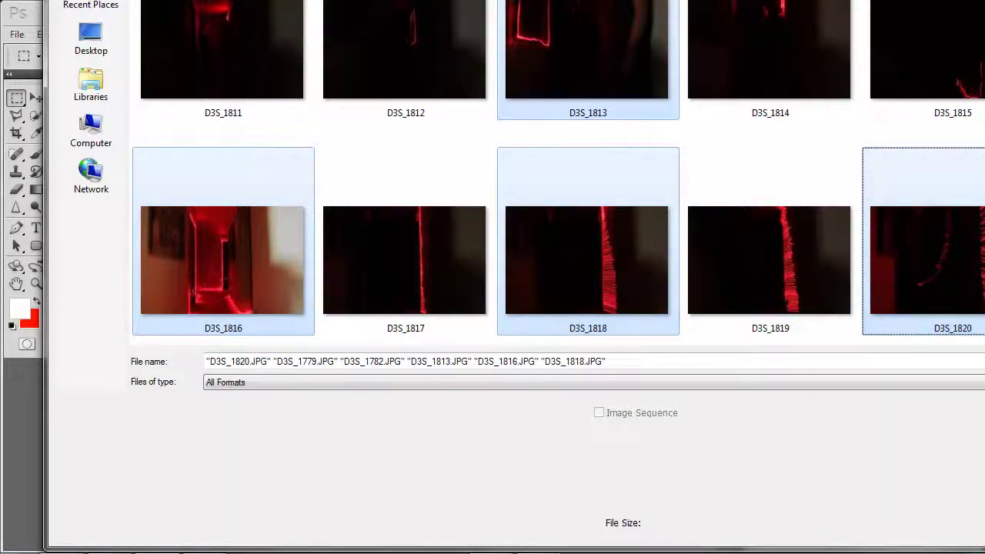
key(Return)
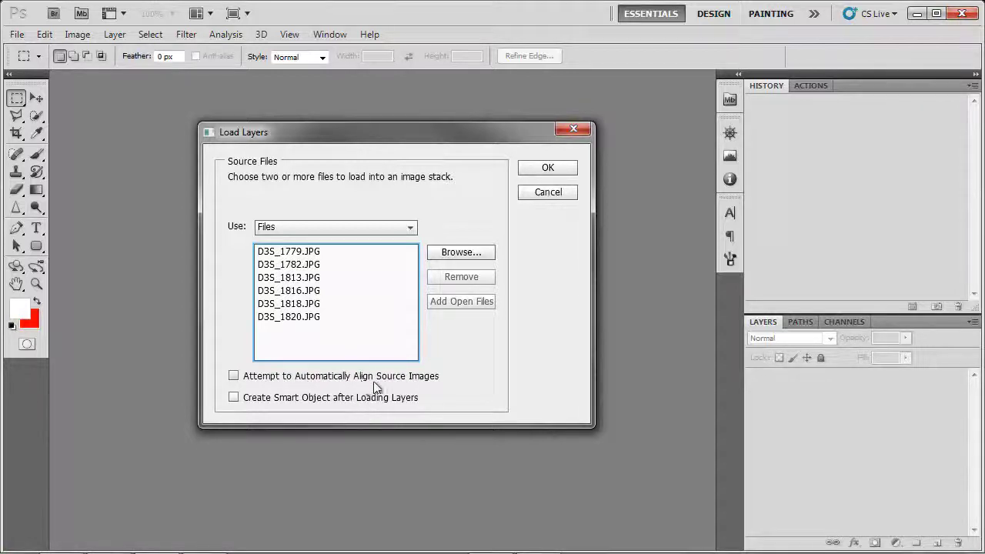
Load the six JPGs as layers in a new Untitled1 document and enlarge the Layers panel
click(567, 168)
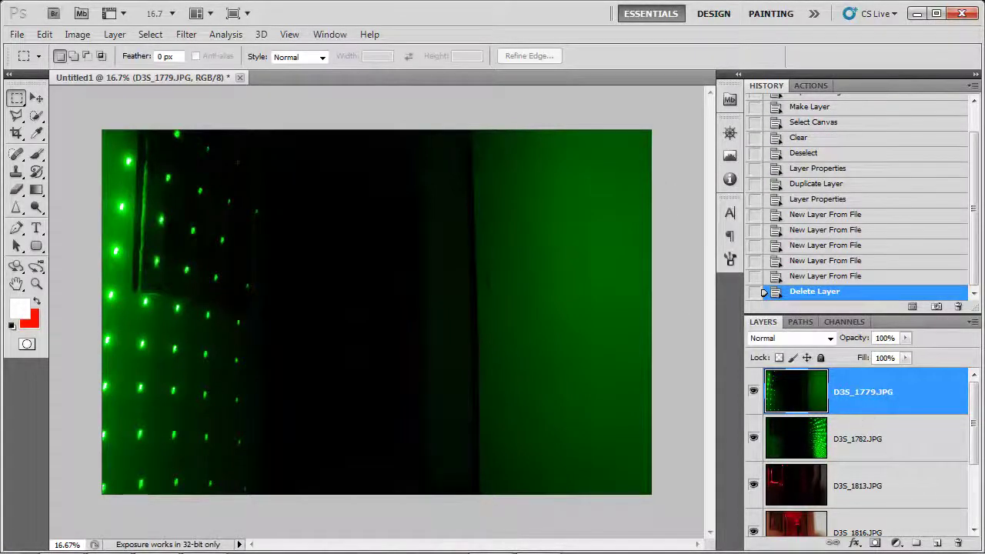
drag(974, 419, 971, 485)
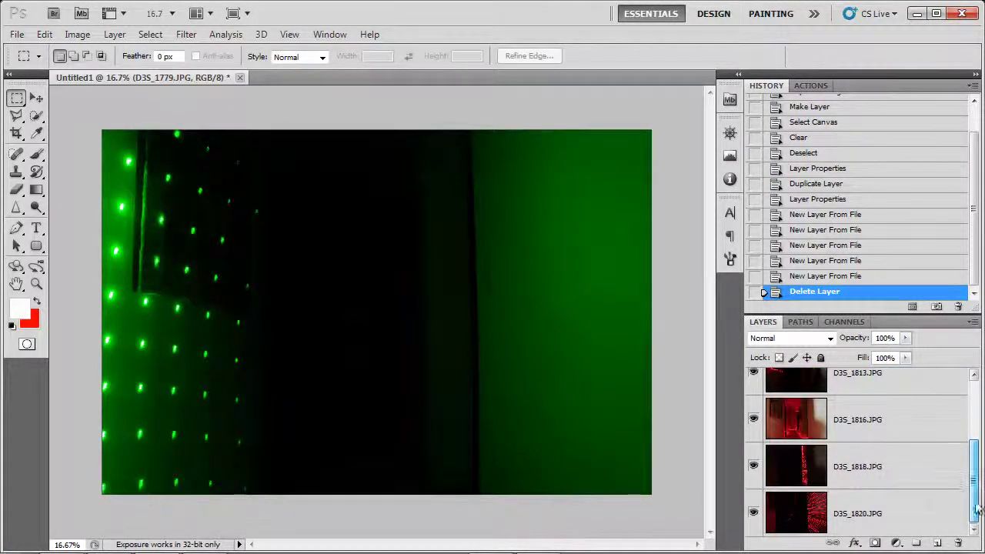
drag(831, 310, 831, 198)
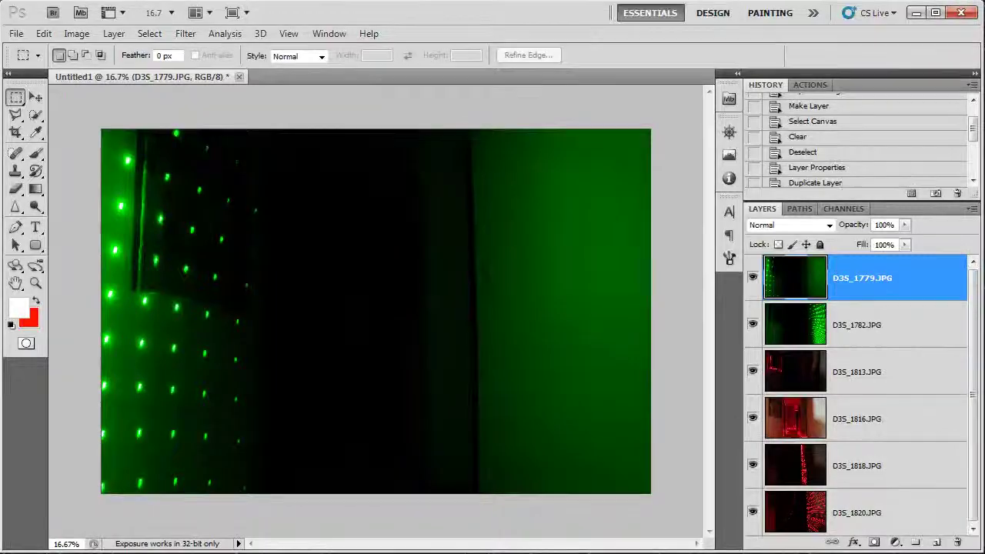
click(907, 323)
click(889, 281)
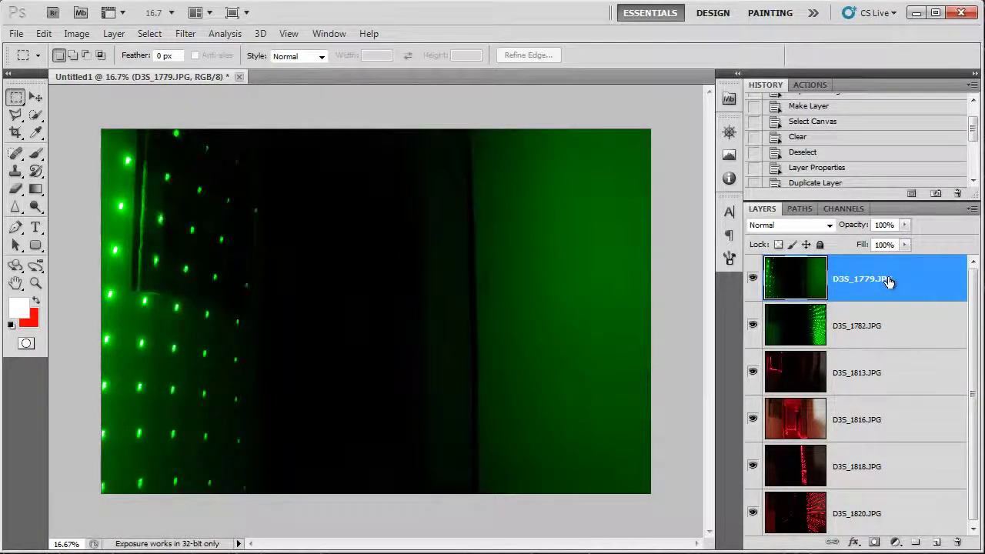
Set the blend mode of layers D3S_1779, D3S_1782 and D3S_1813 to Lighten
click(803, 226)
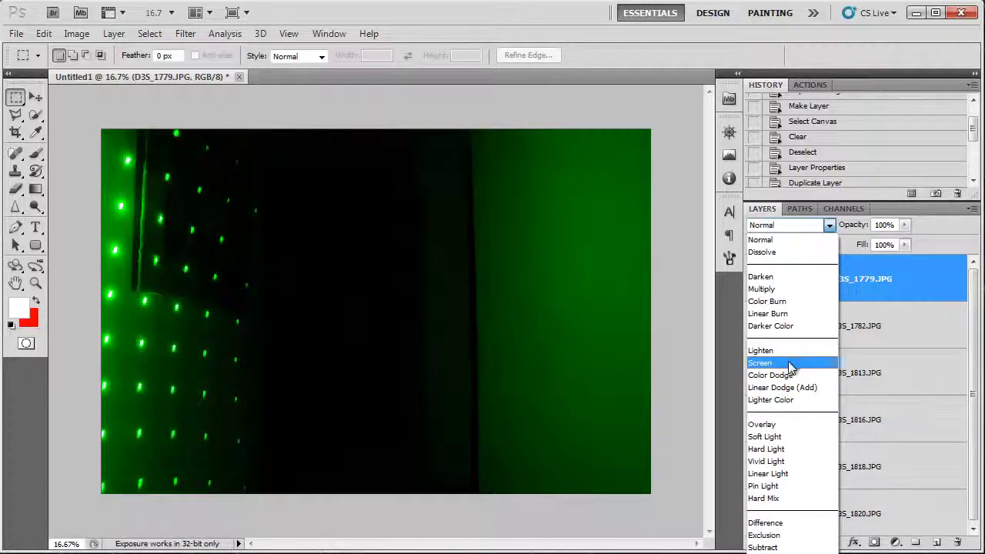
click(805, 351)
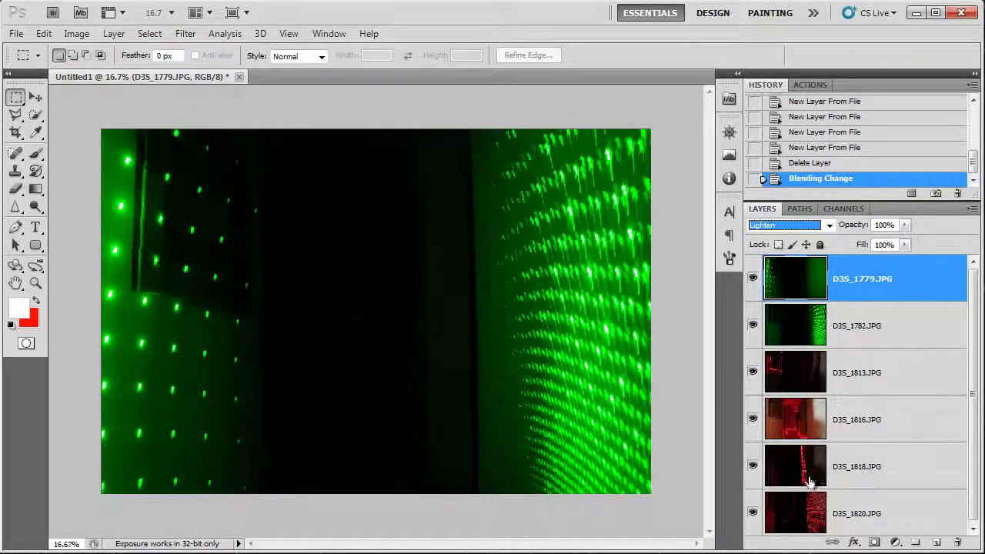
click(798, 329)
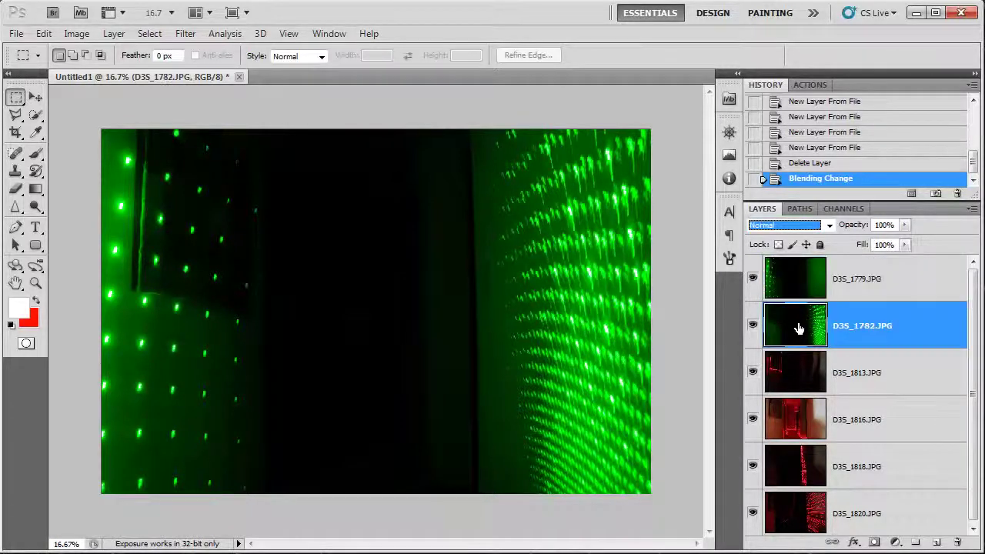
click(777, 225)
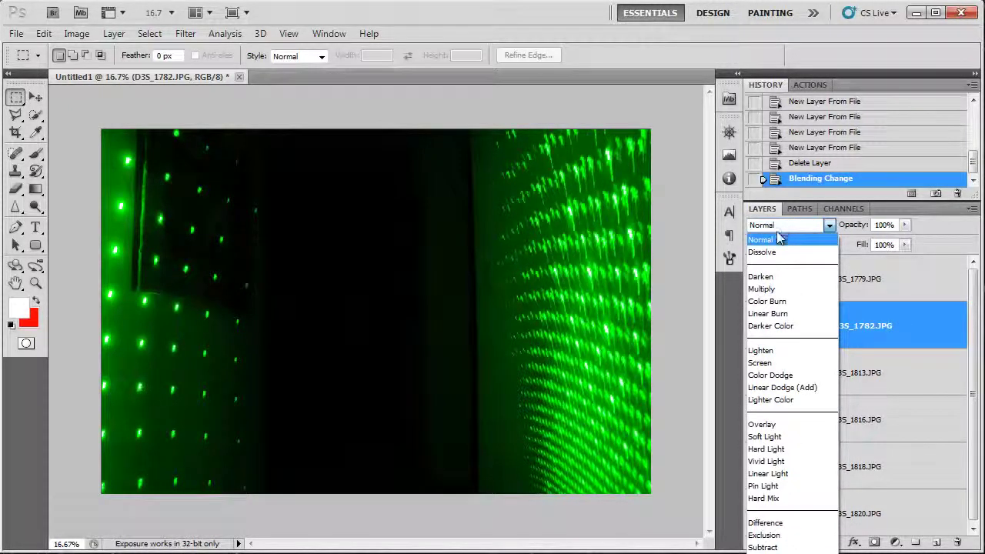
click(775, 352)
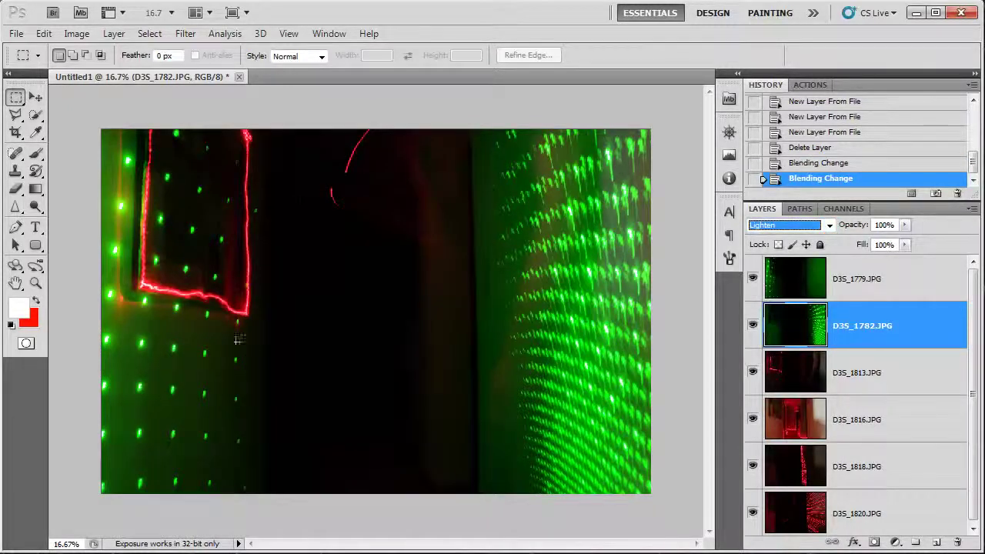
click(790, 377)
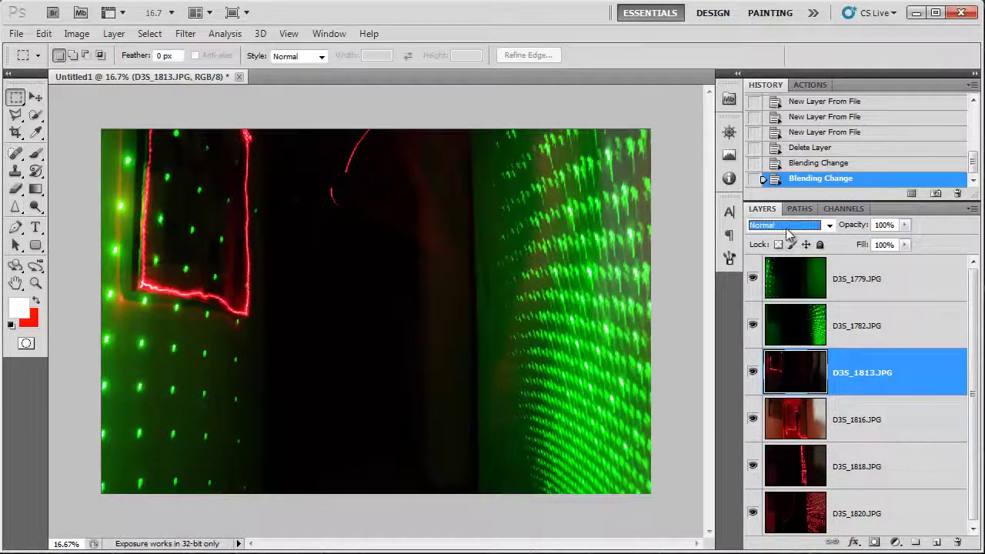
click(786, 226)
click(783, 350)
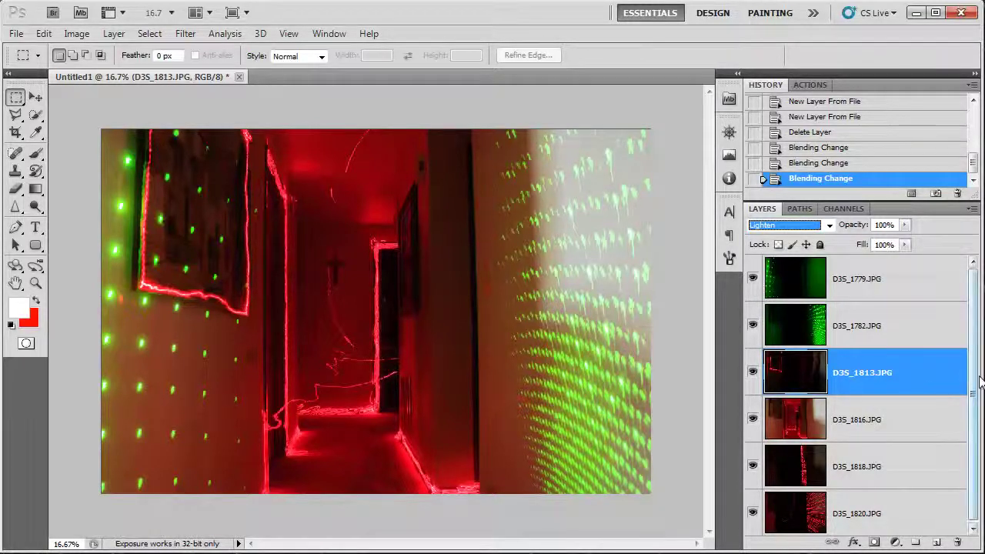
Open the layer context menu for D3S_1813
drag(889, 389, 883, 402)
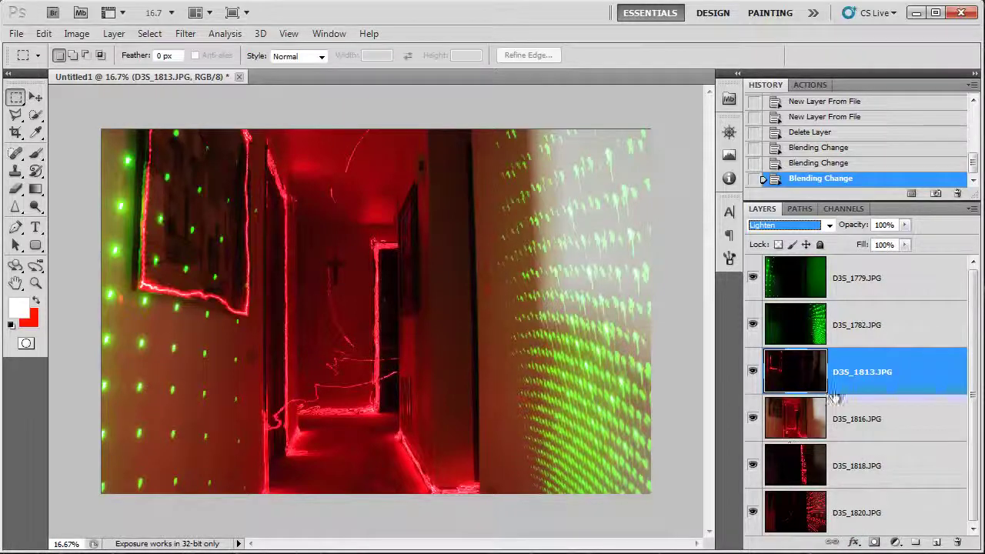
right_click(856, 373)
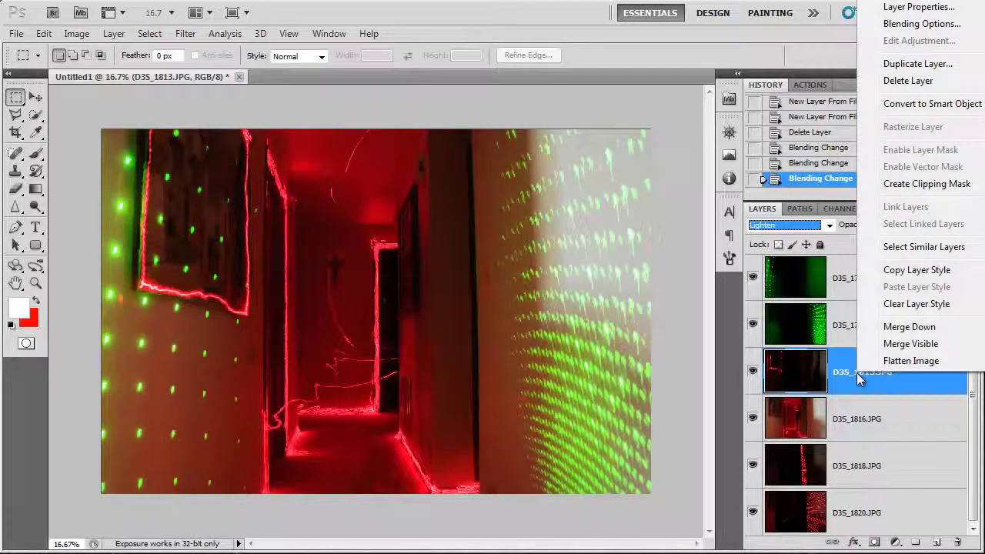
Copy D3S_1813's layer style and paste it onto layers D3S_1813 through D3S_1820
click(903, 273)
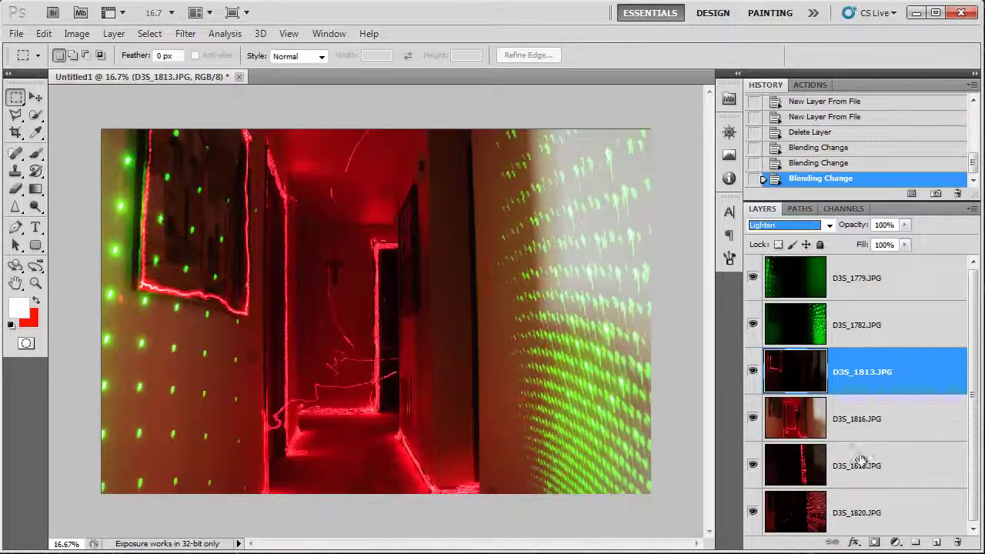
shift+click(916, 522)
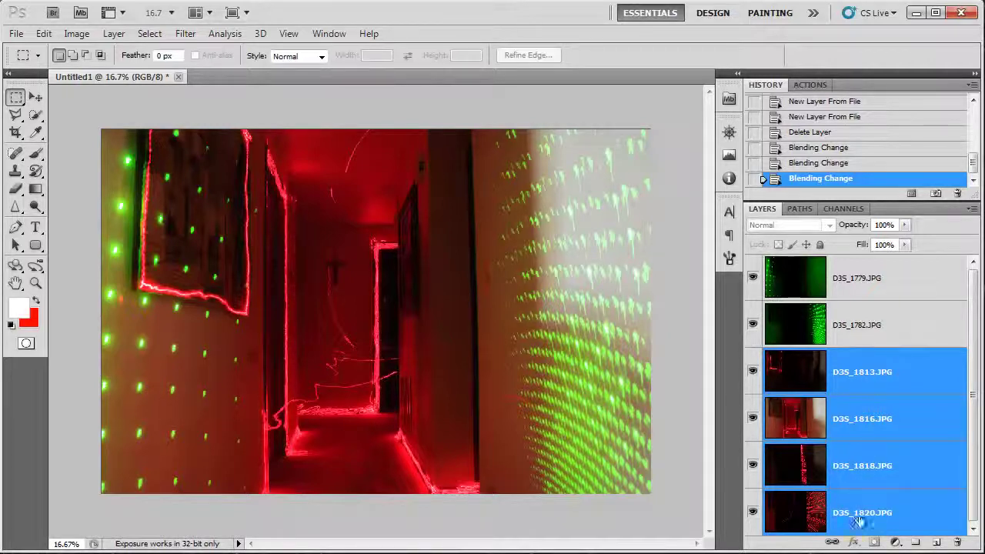
right_click(849, 425)
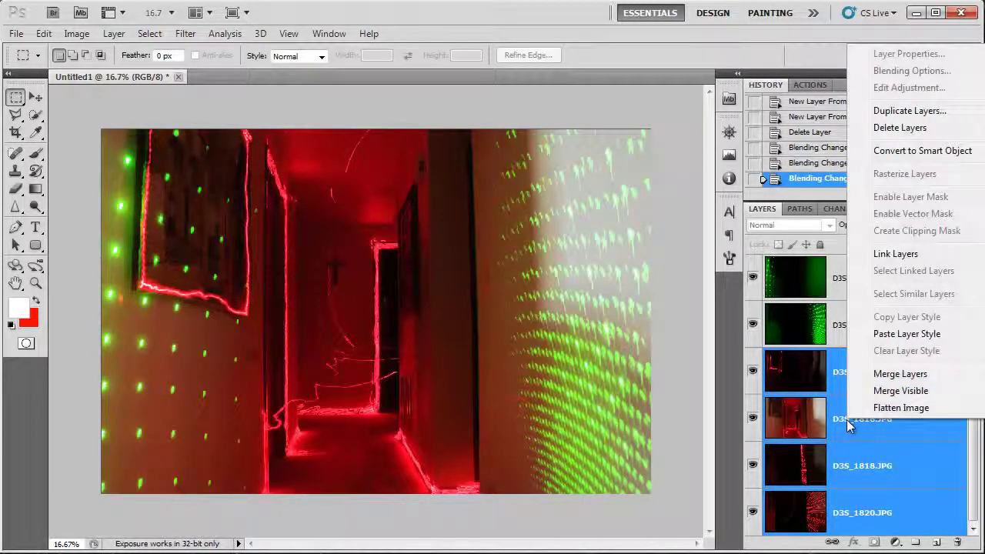
click(915, 337)
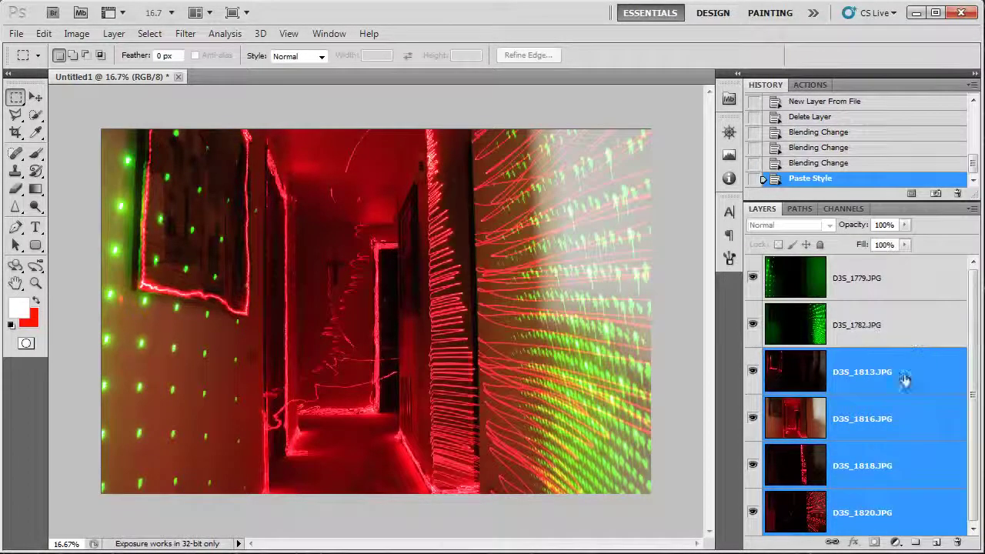
Check each layer from D3S_1813 to D3S_1820 uses Lighten, ending on top layer D3S_1779
click(862, 374)
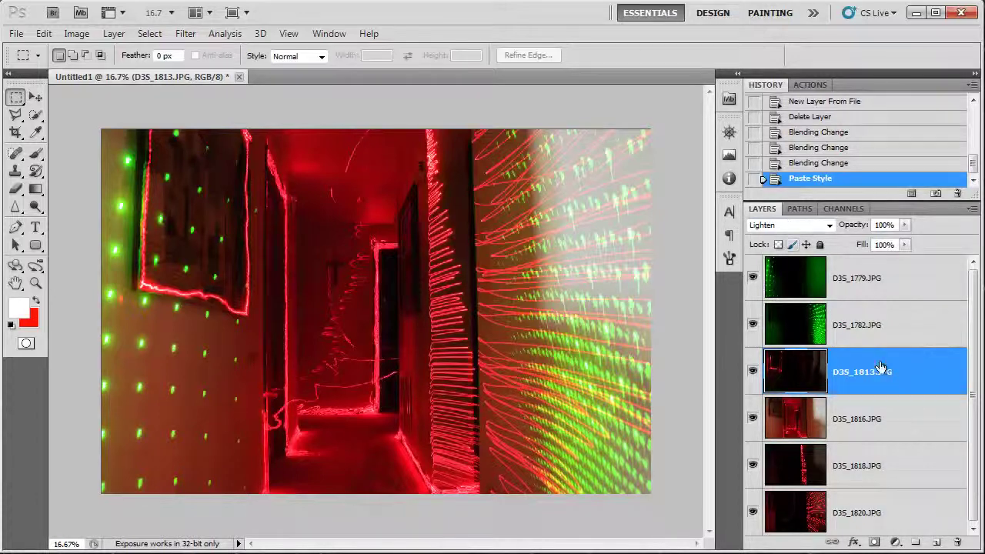
click(868, 434)
click(867, 466)
click(866, 504)
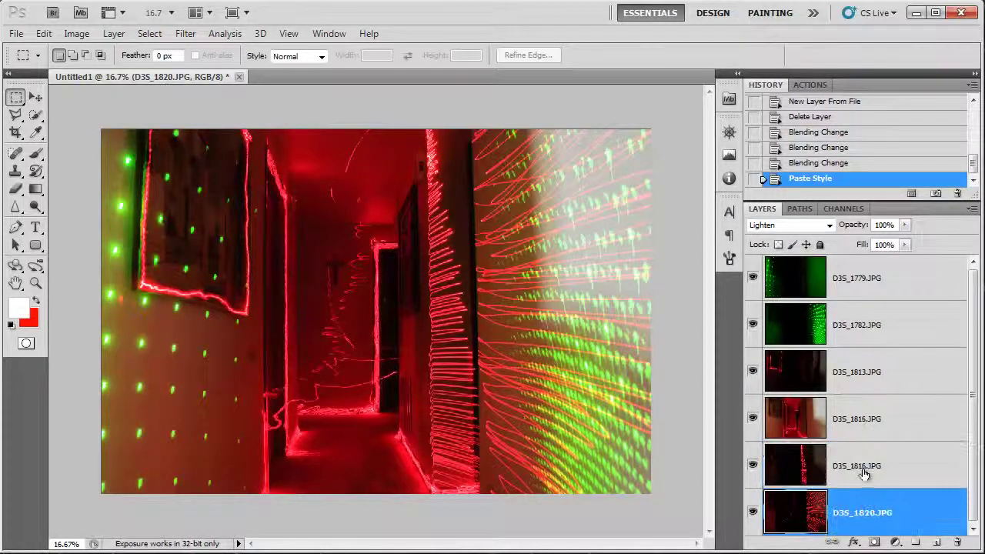
click(864, 471)
click(859, 422)
click(858, 381)
click(858, 341)
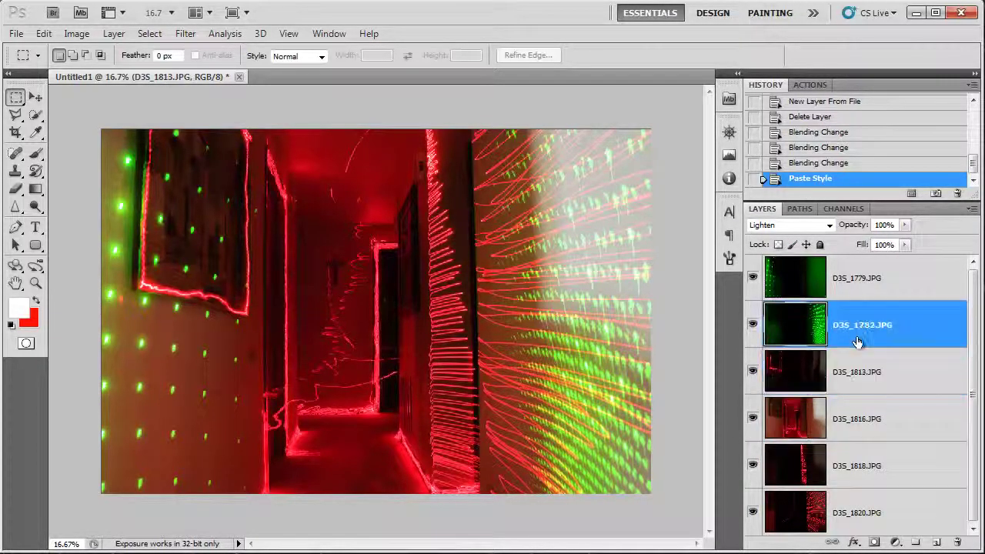
click(858, 297)
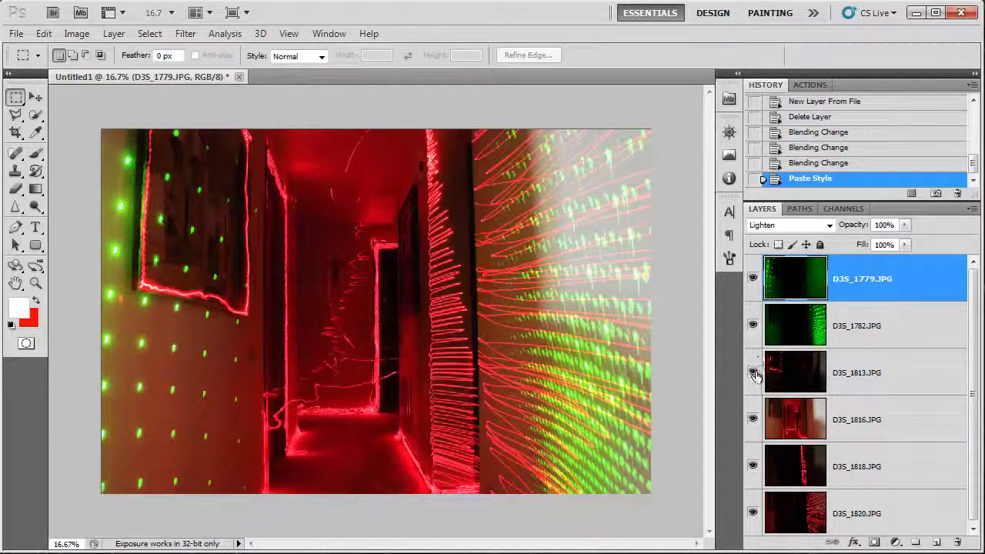
Set D3S_1779 to Screen blending while the lower layers are temporarily hidden, then show them again
drag(755, 375, 769, 518)
click(827, 316)
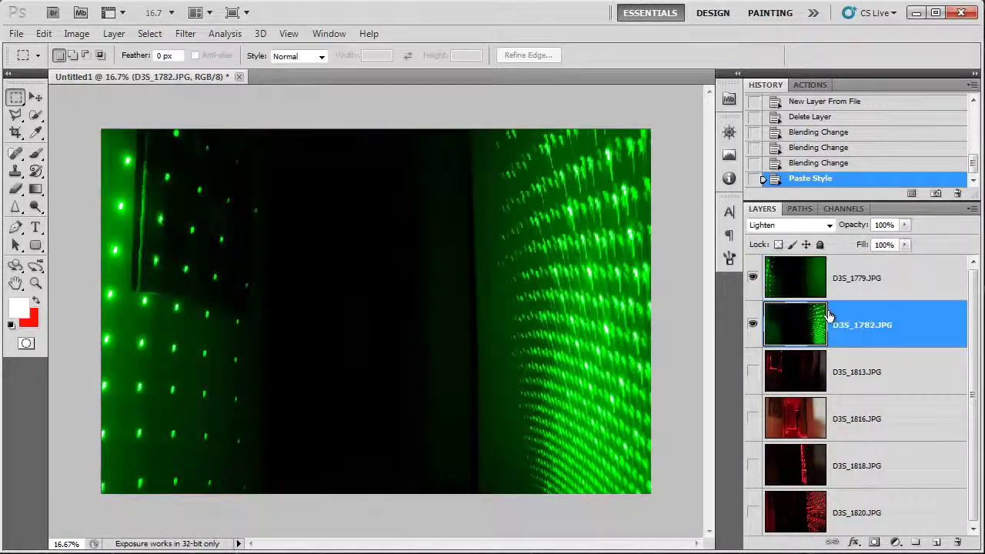
click(830, 291)
click(786, 225)
click(779, 363)
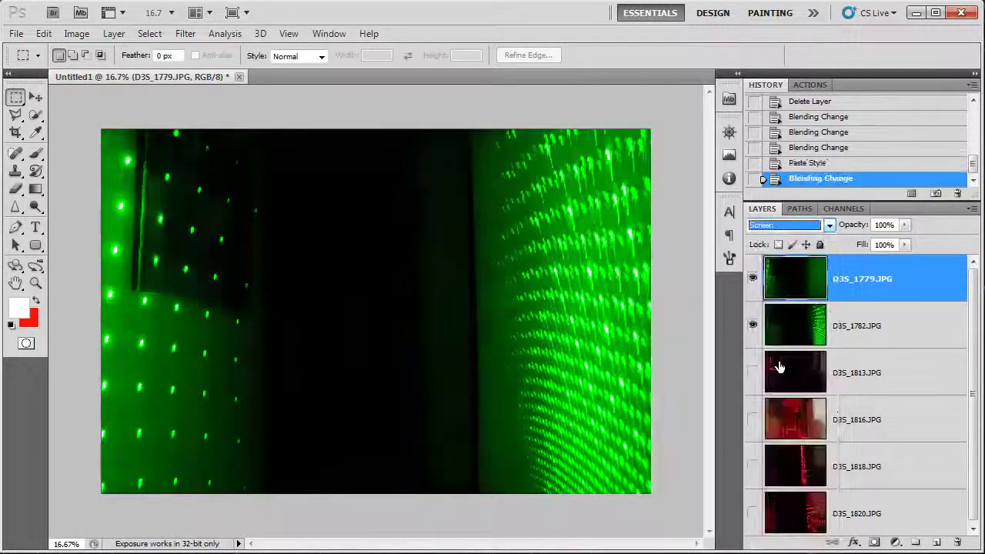
click(777, 326)
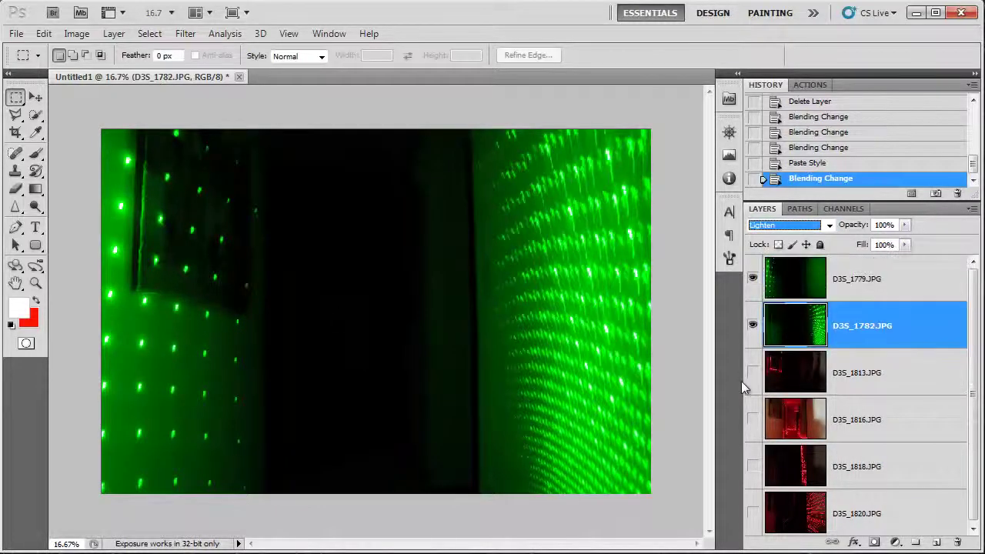
drag(753, 371, 752, 419)
drag(753, 466, 752, 513)
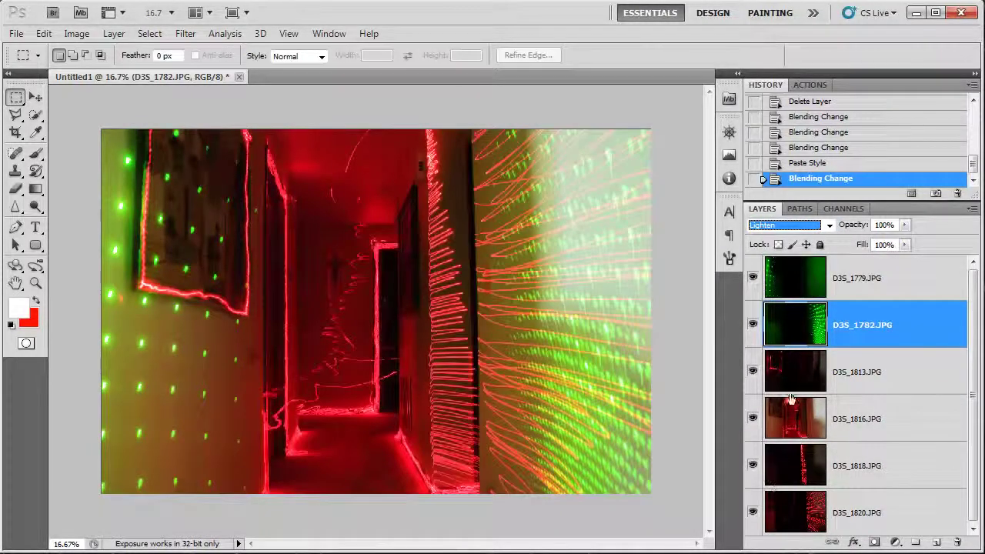
Copy D3S_1779's Screen layer style and paste it onto D3S_1782 through D3S_1820
click(799, 288)
right_click(799, 287)
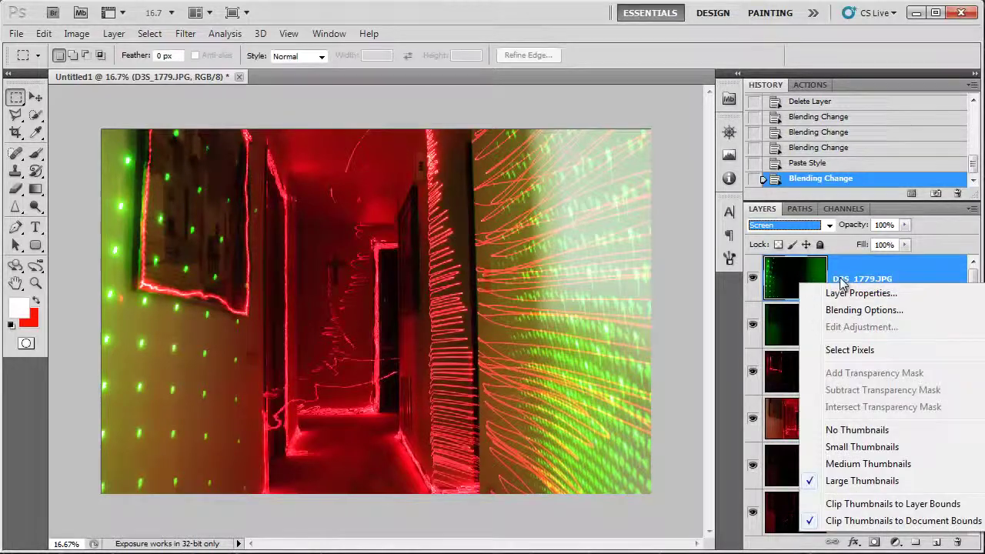
right_click(868, 273)
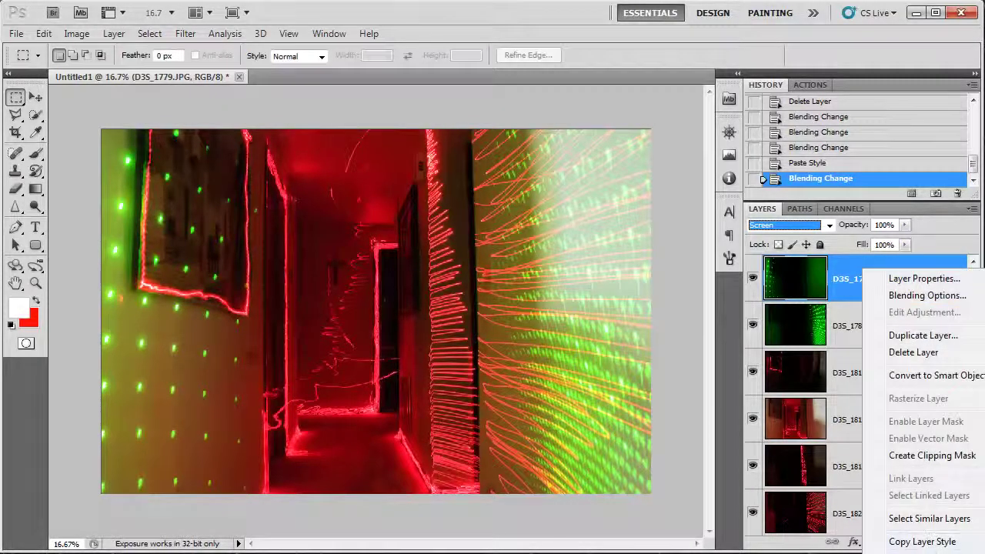
click(922, 542)
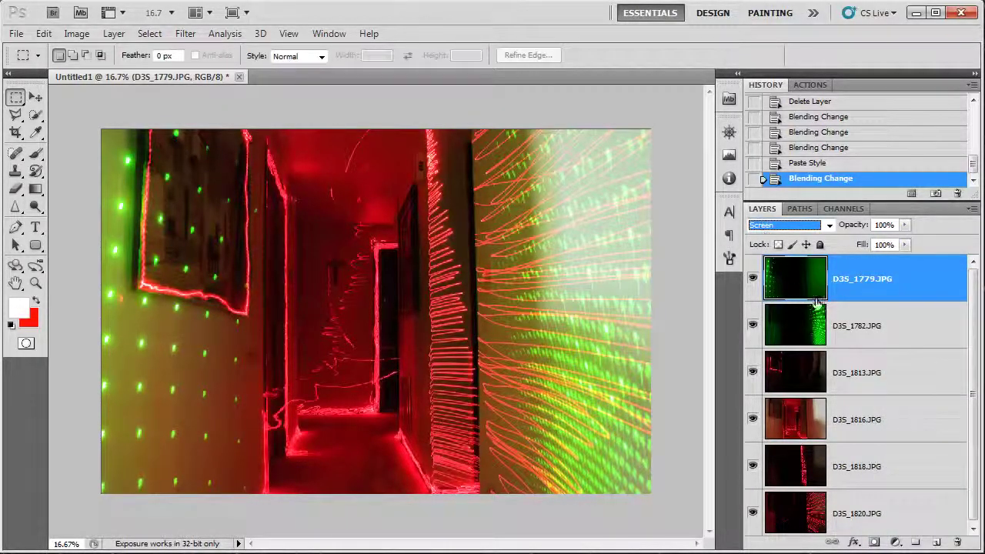
click(869, 327)
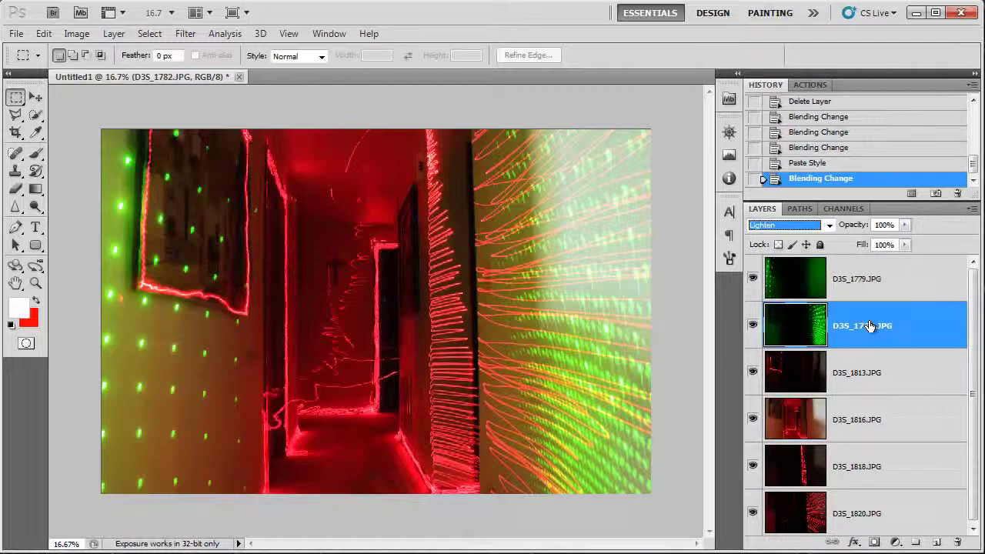
shift+click(870, 530)
right_click(849, 328)
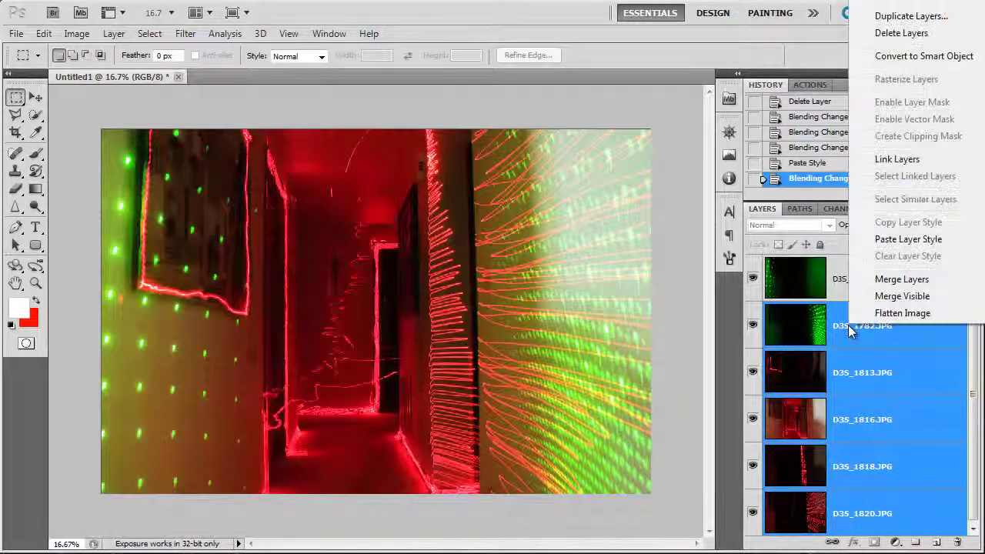
click(891, 239)
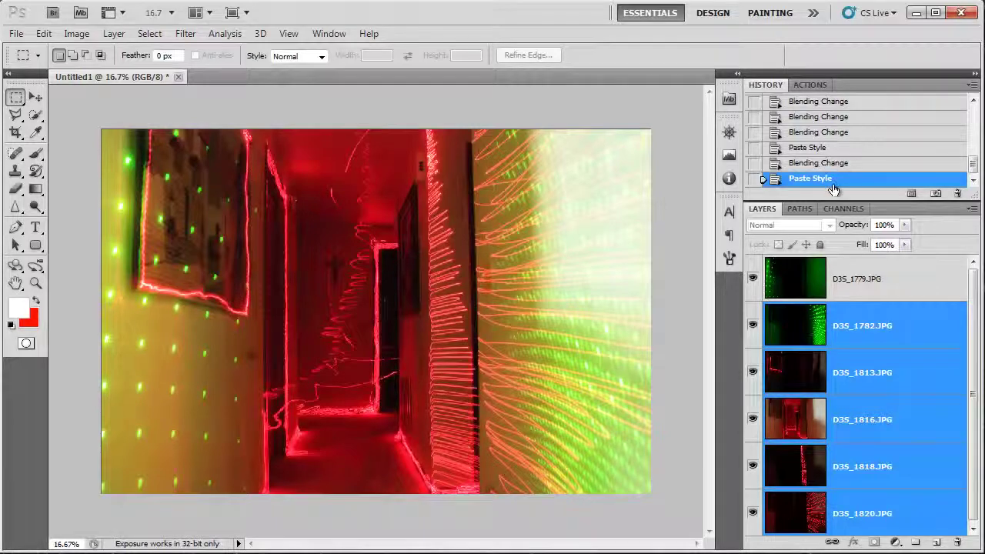
Revert to the earlier Paste Style history state, leaving only D3S_1779, D3S_1782 and D3S_1820 visible
click(835, 147)
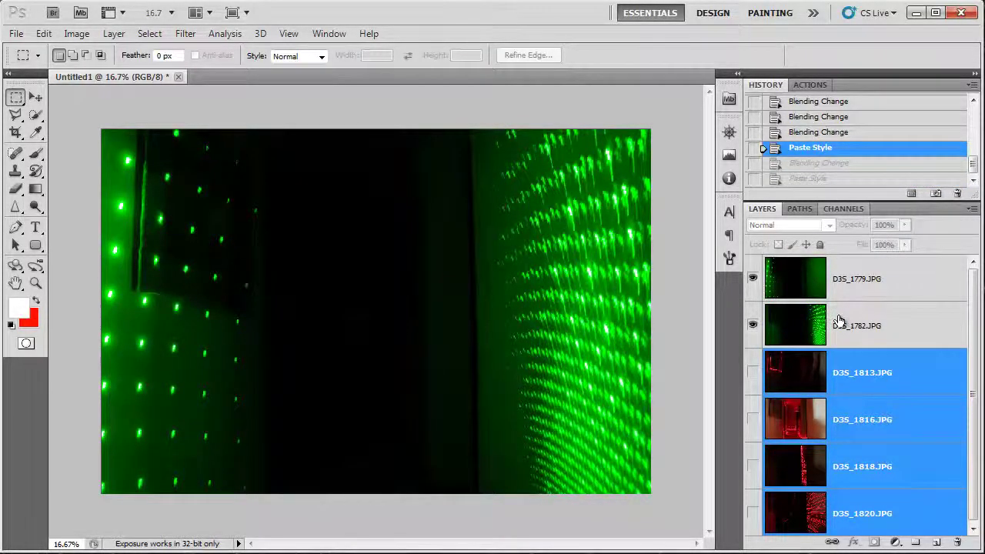
click(753, 373)
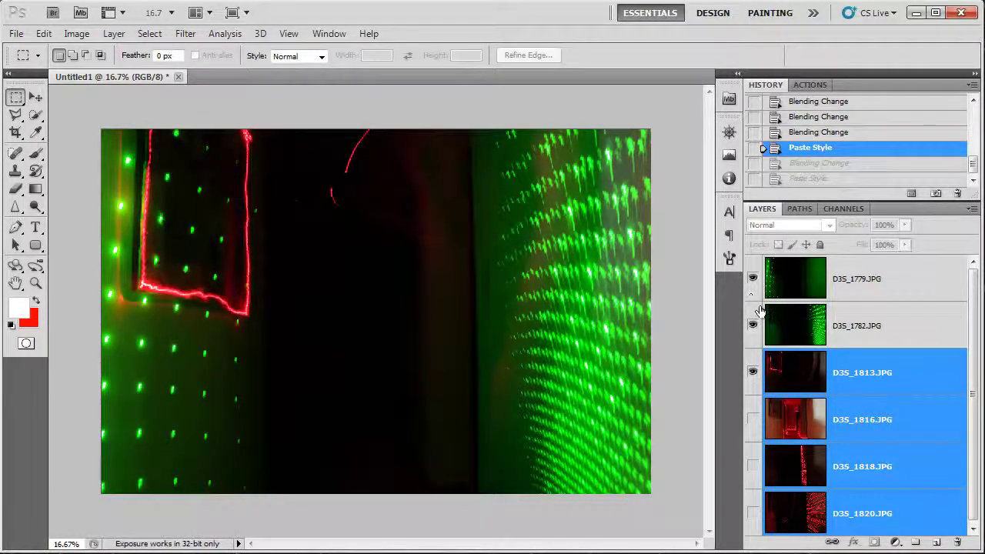
click(753, 419)
click(752, 466)
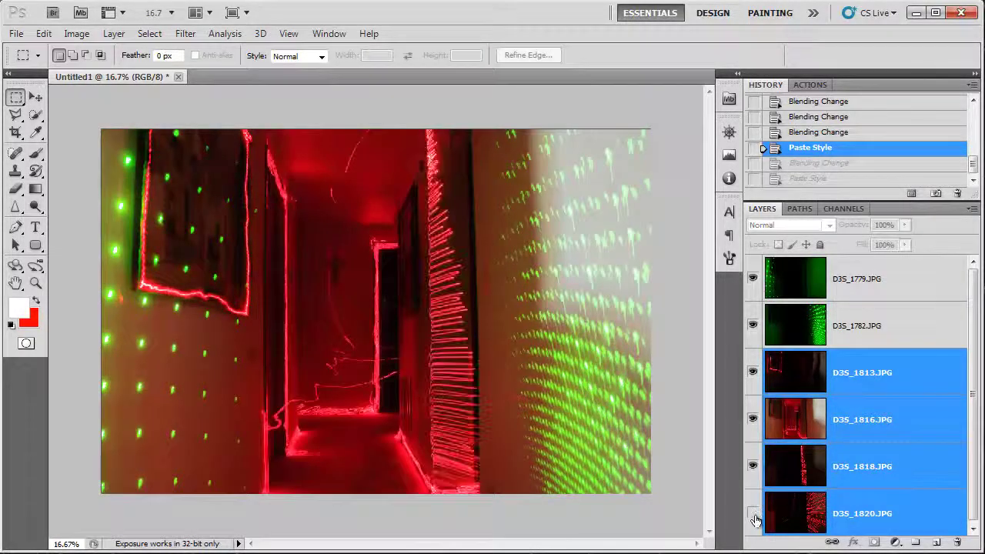
click(752, 514)
click(754, 424)
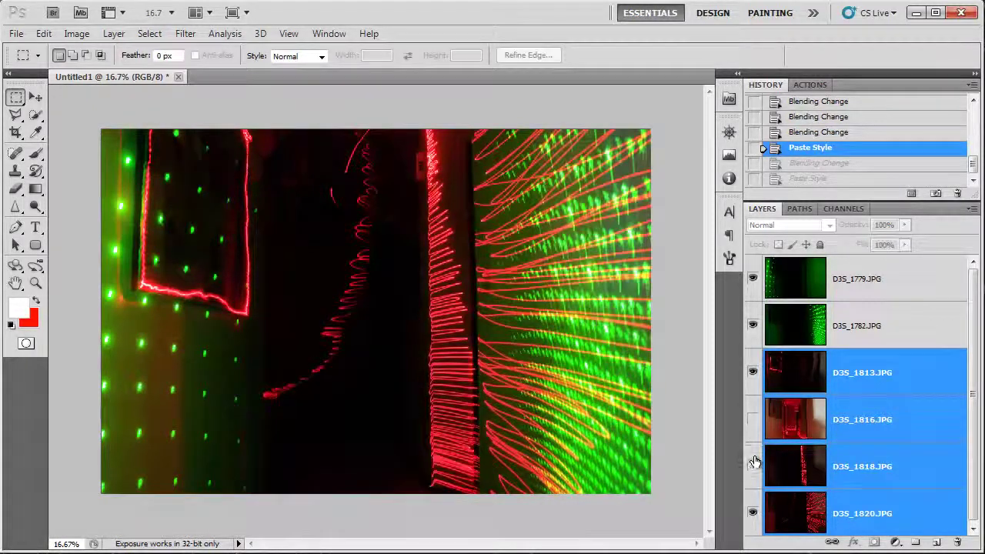
click(753, 465)
click(750, 385)
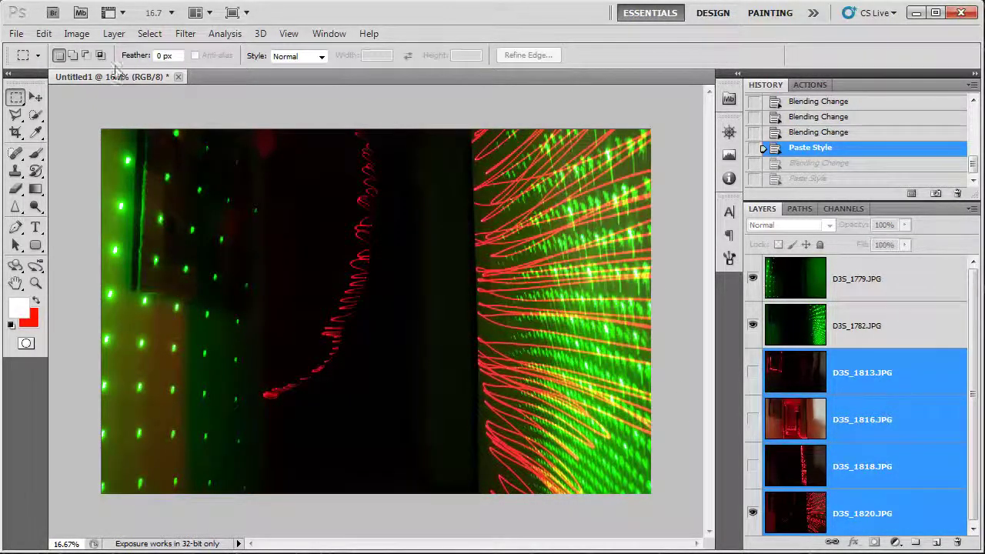
click(114, 33)
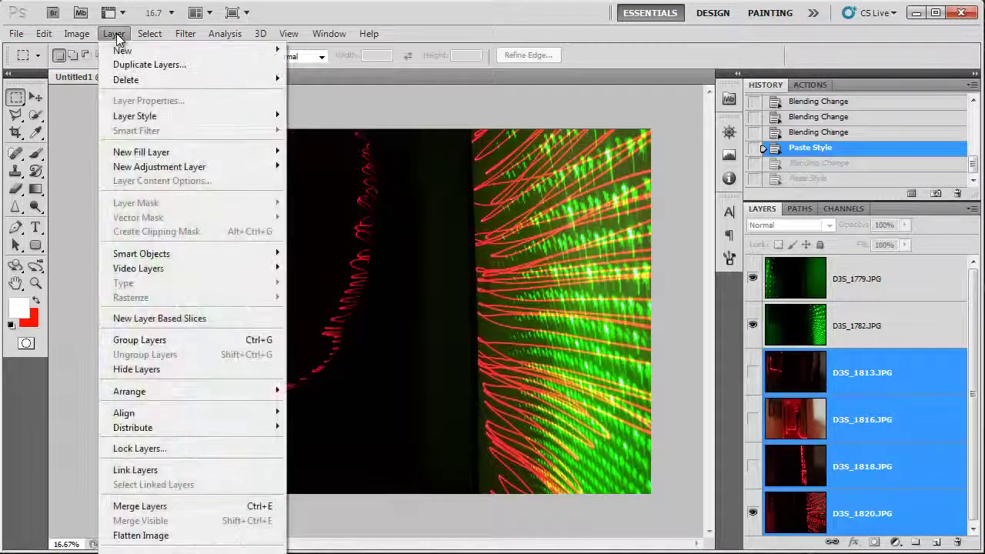
click(154, 534)
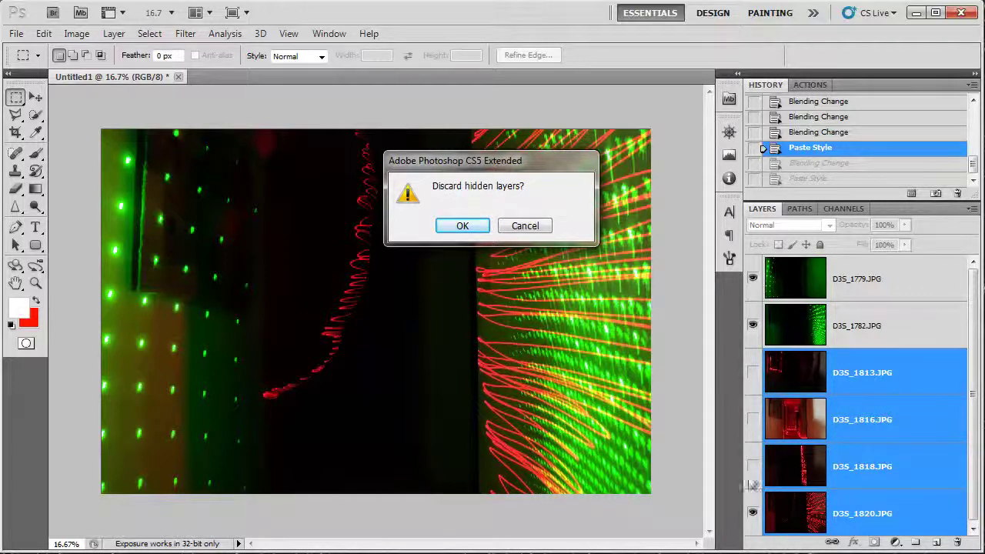
click(464, 227)
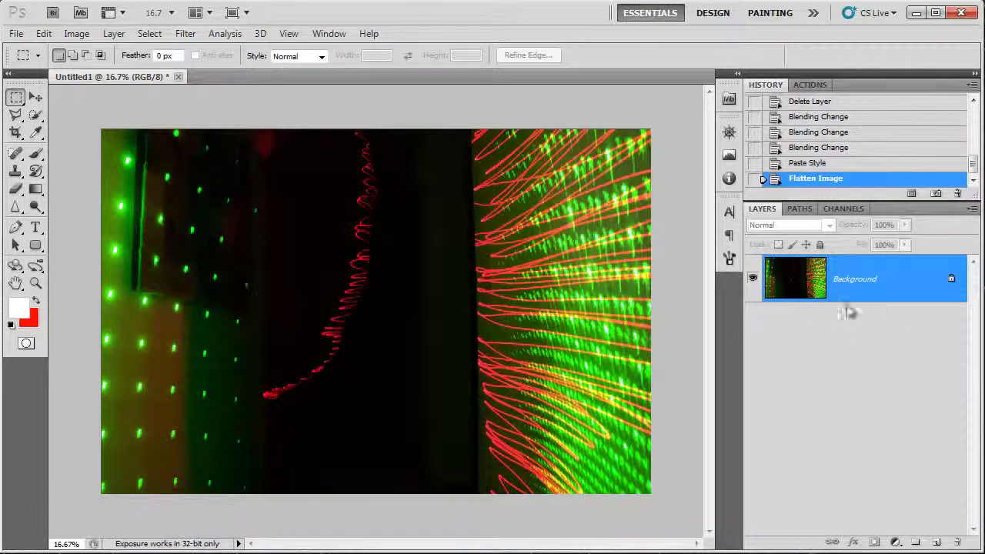
click(15, 34)
click(16, 34)
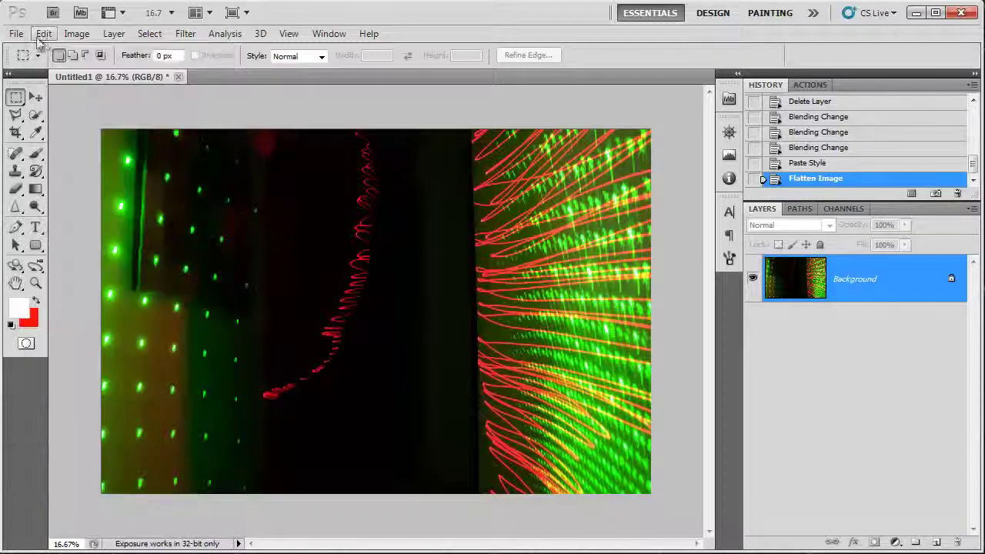
click(16, 34)
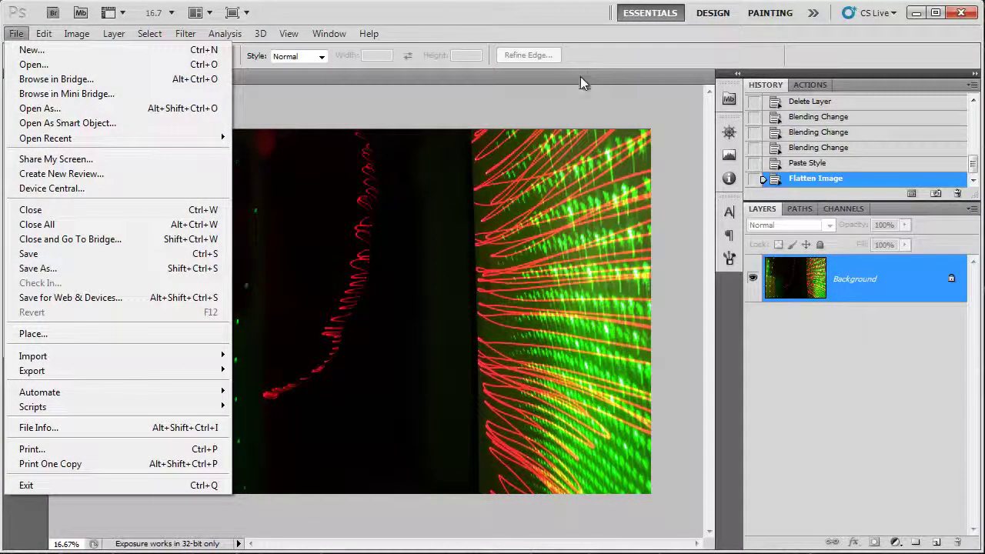
click(583, 108)
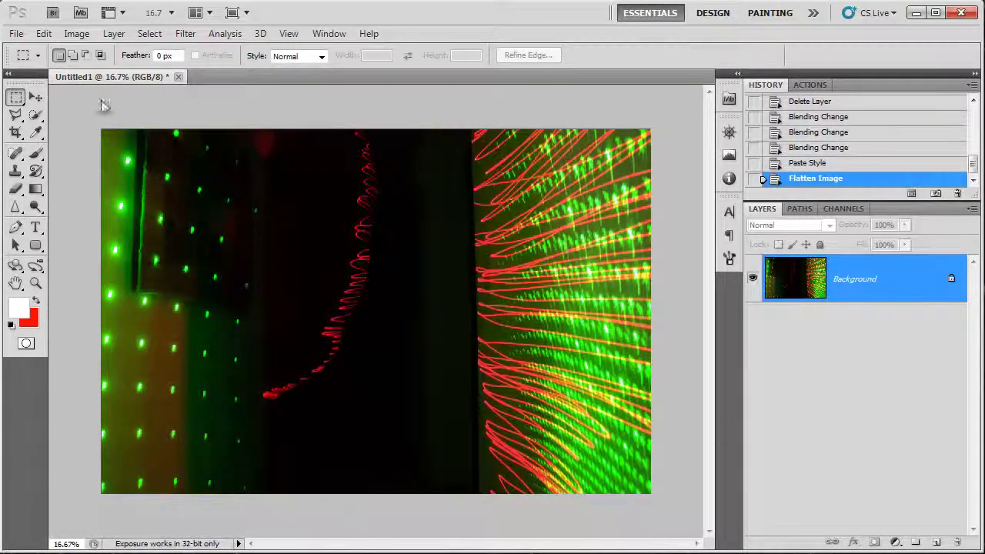
click(16, 33)
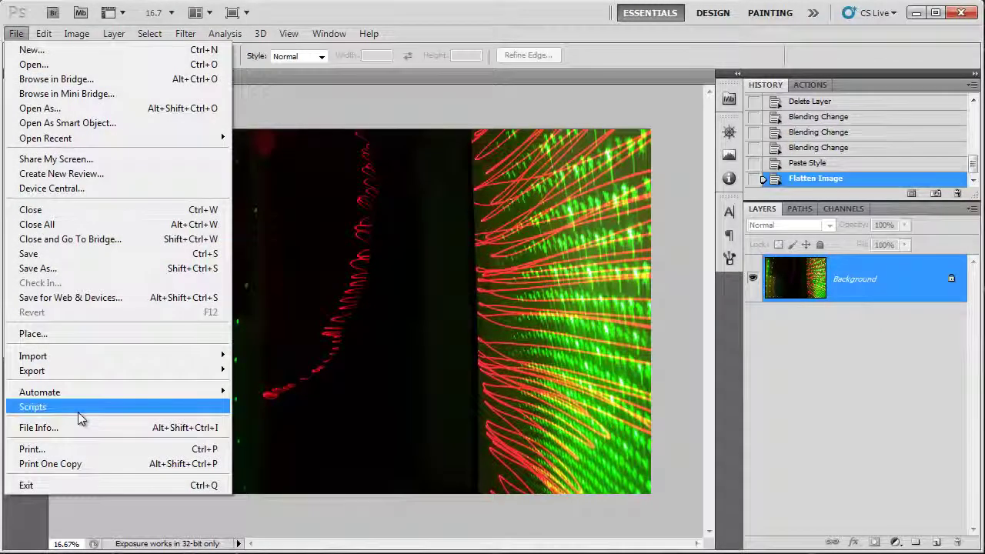
mouse_move(81, 418)
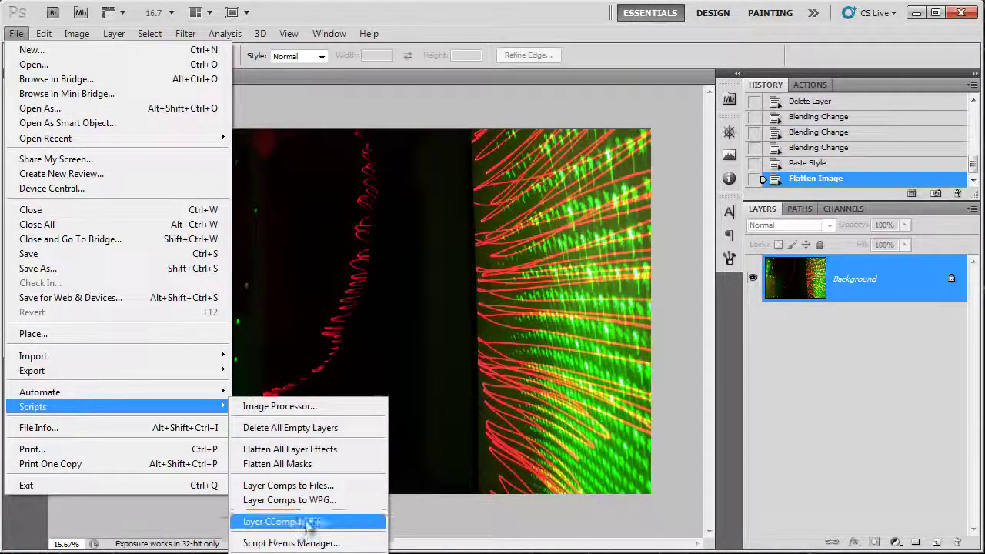
click(548, 11)
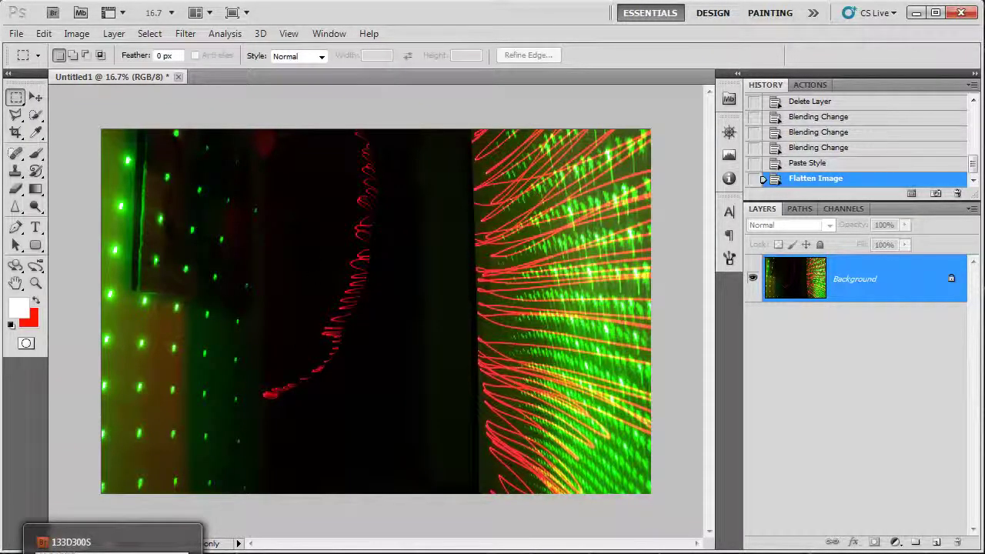
In the Explorer camera folder, select photos D3S_1816, D3S_1820 and D3S_1821
click(356, 531)
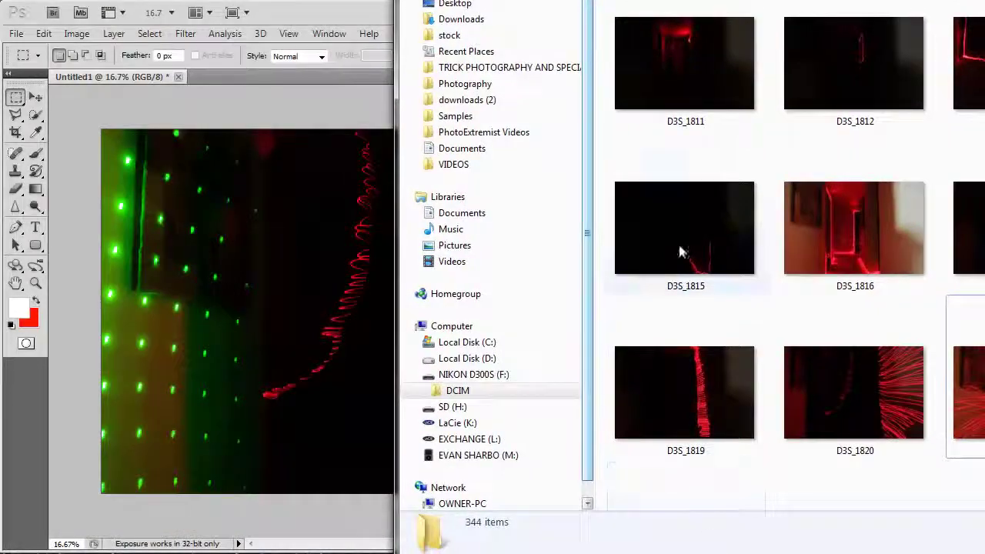
click(687, 254)
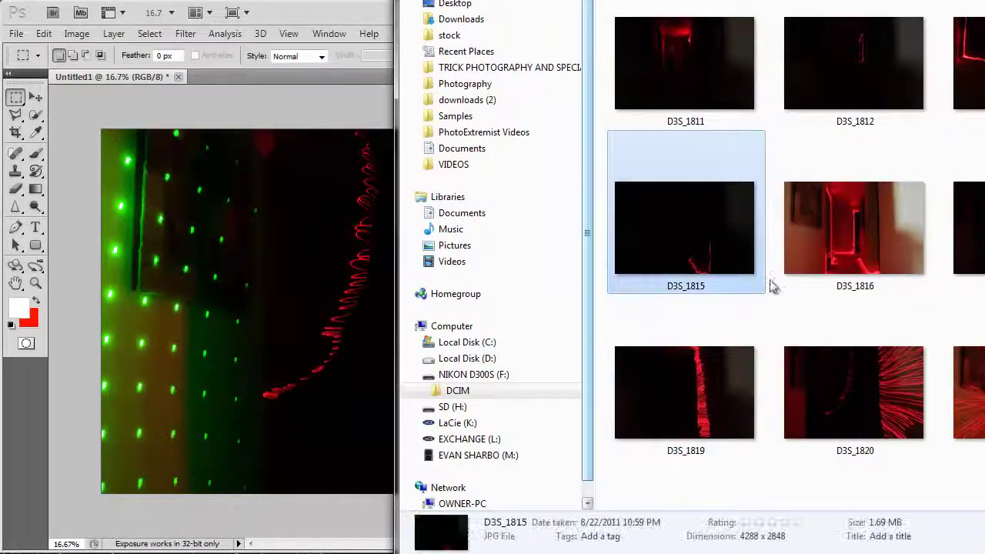
click(835, 293)
ctrl+click(901, 445)
ctrl+click(966, 385)
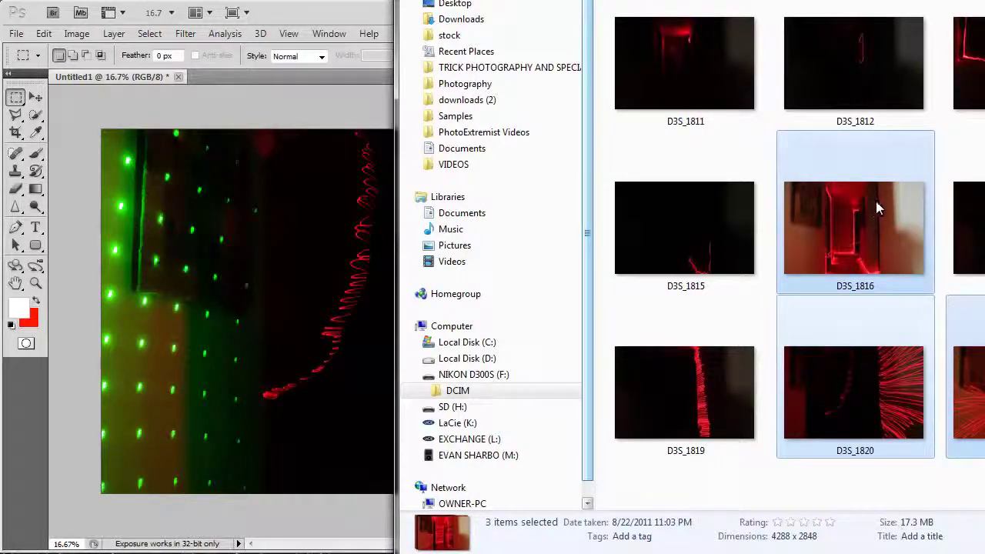
Drop the photos onto the Photoshop canvas as layers, then close Untitled1 without saving
click(170, 370)
drag(170, 371, 370, 388)
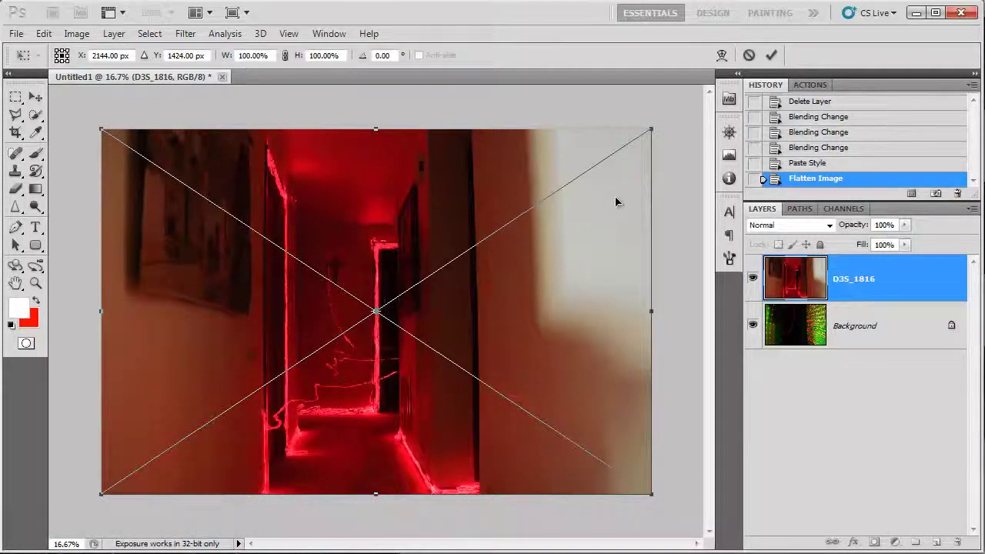
key(Return)
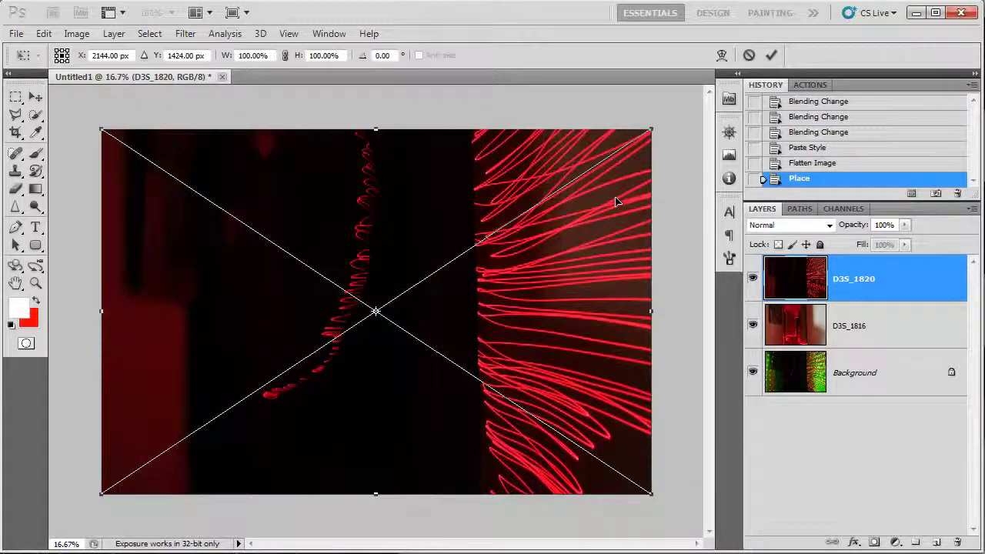
key(Return)
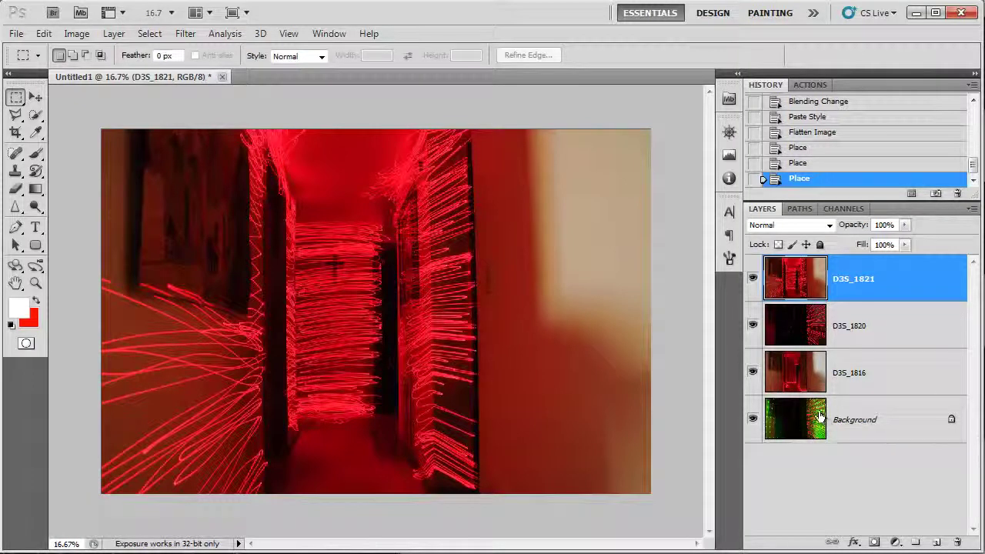
click(222, 76)
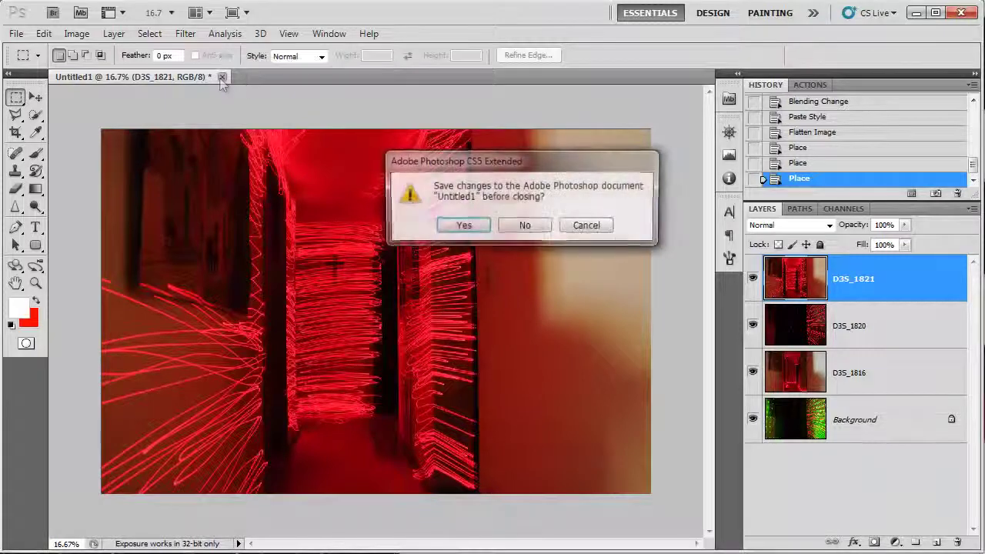
click(542, 226)
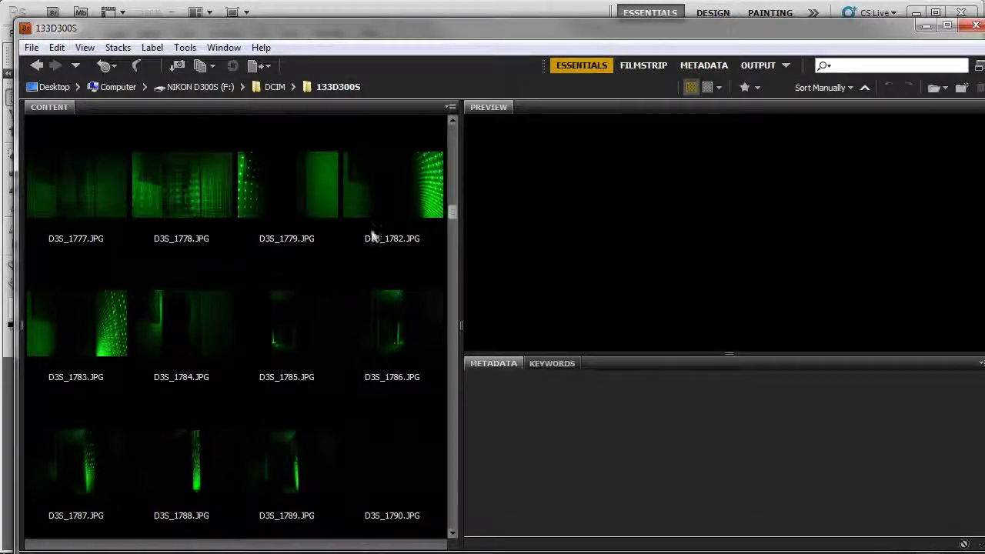
Select D3S_1777, D3S_1778, D3S_1785 and D3S_1796 in Bridge, dismissing the extension error
click(76, 193)
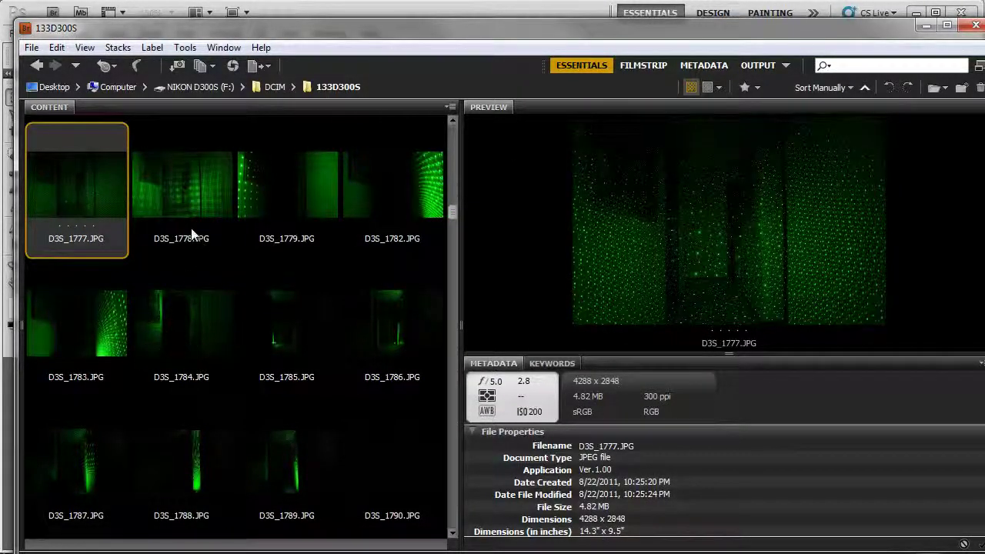
click(627, 327)
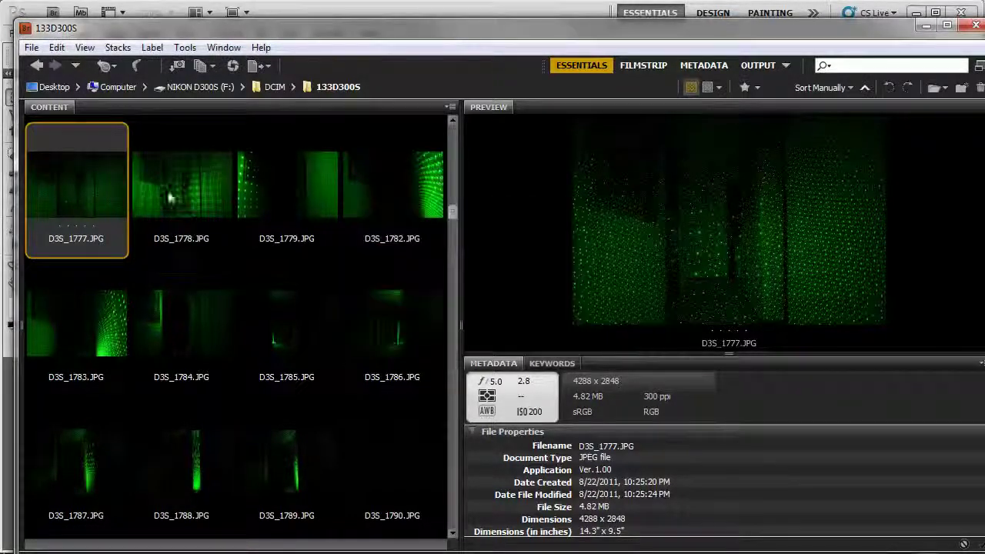
ctrl+click(171, 252)
ctrl+click(286, 307)
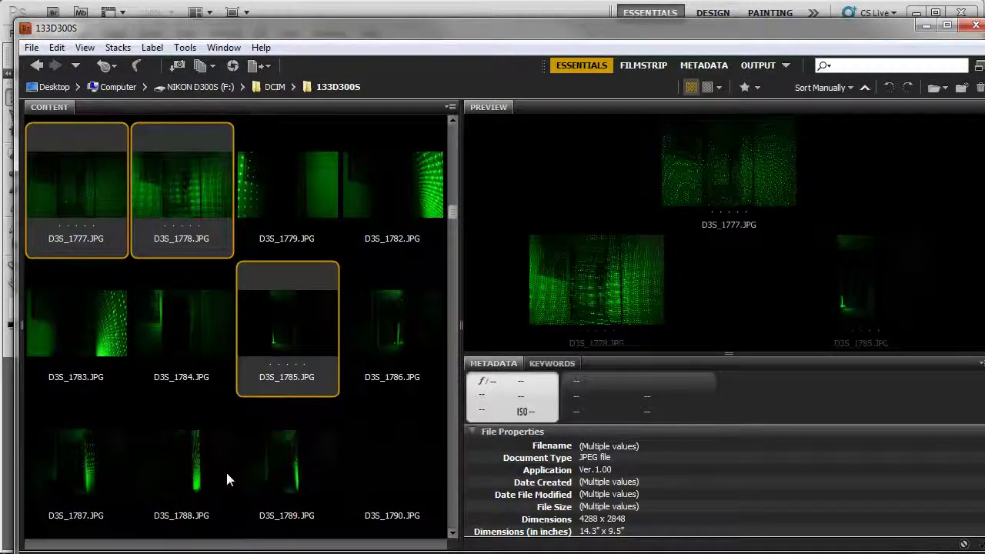
scroll(236, 397, down, 2)
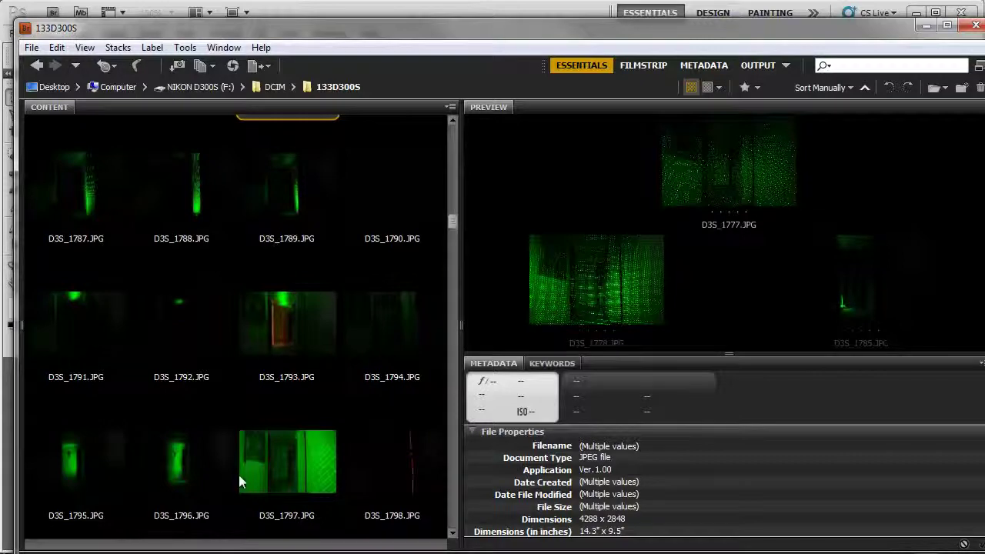
ctrl+click(196, 473)
scroll(246, 431, down, 1)
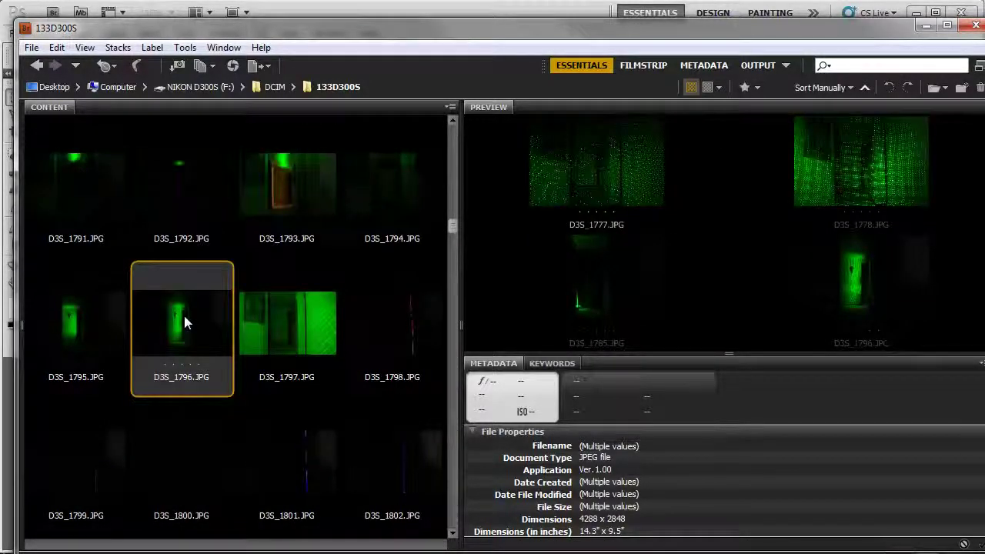
Load the four selected photos into a new Photoshop document as layers
click(184, 47)
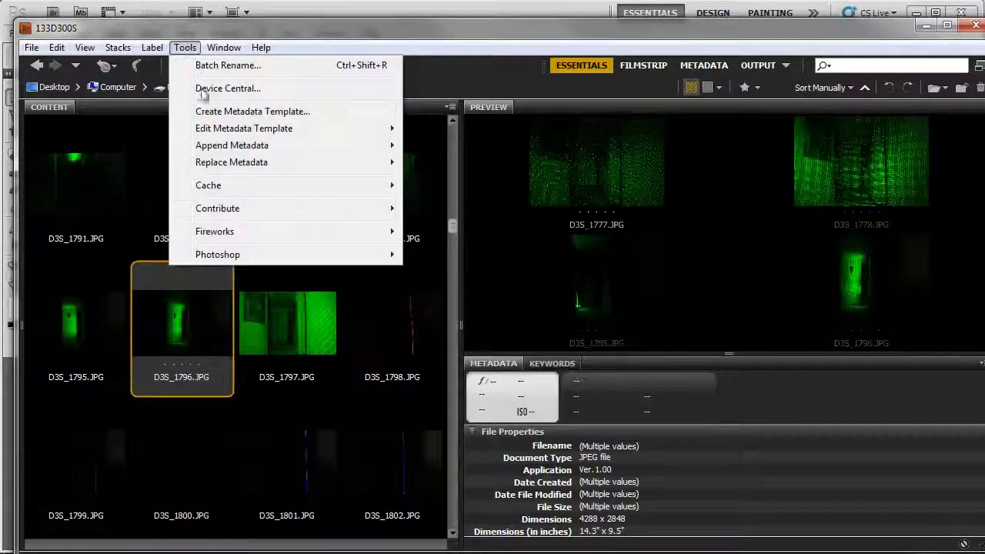
mouse_move(241, 257)
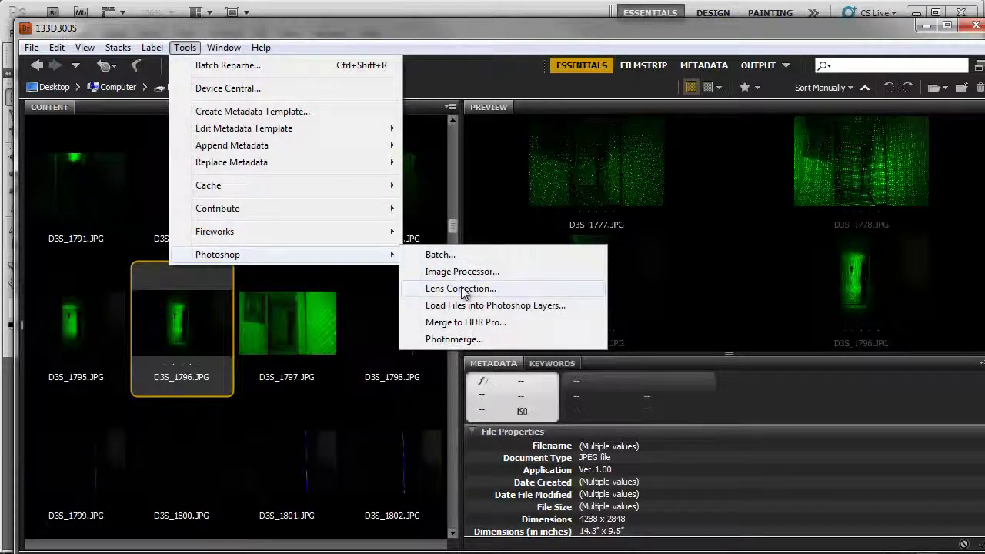
click(523, 307)
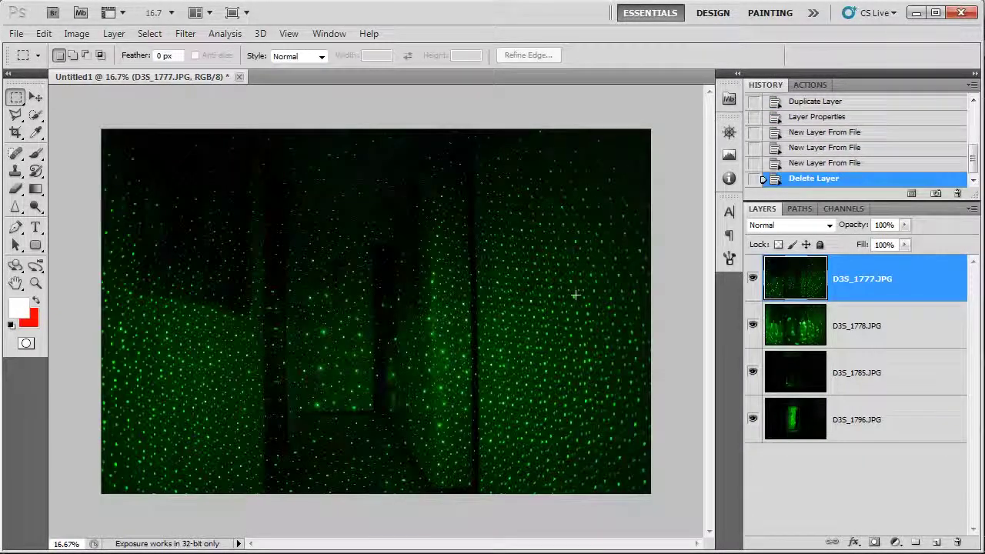
Set the blend mode of D3S_1777, D3S_1778 and D3S_1785 to Lighten
click(800, 225)
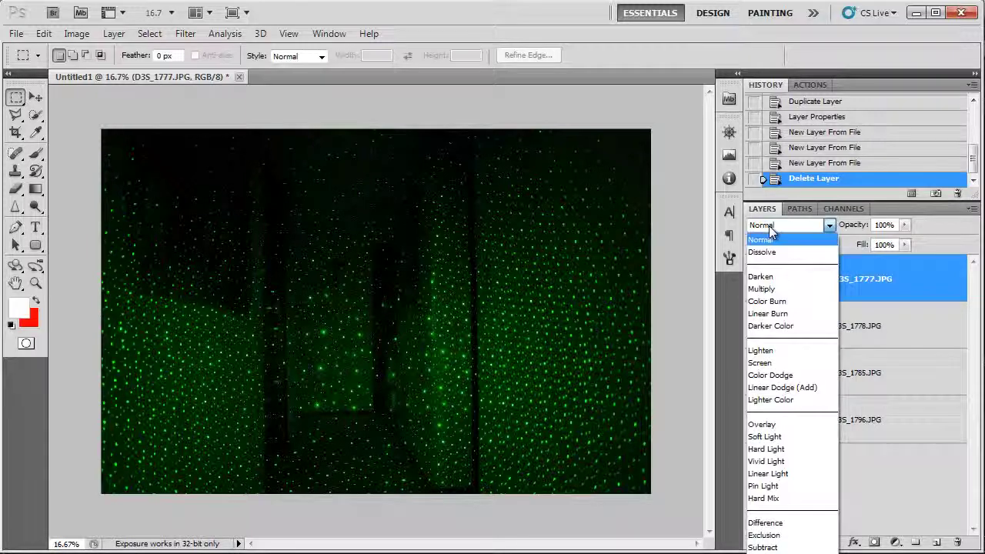
click(779, 359)
click(824, 326)
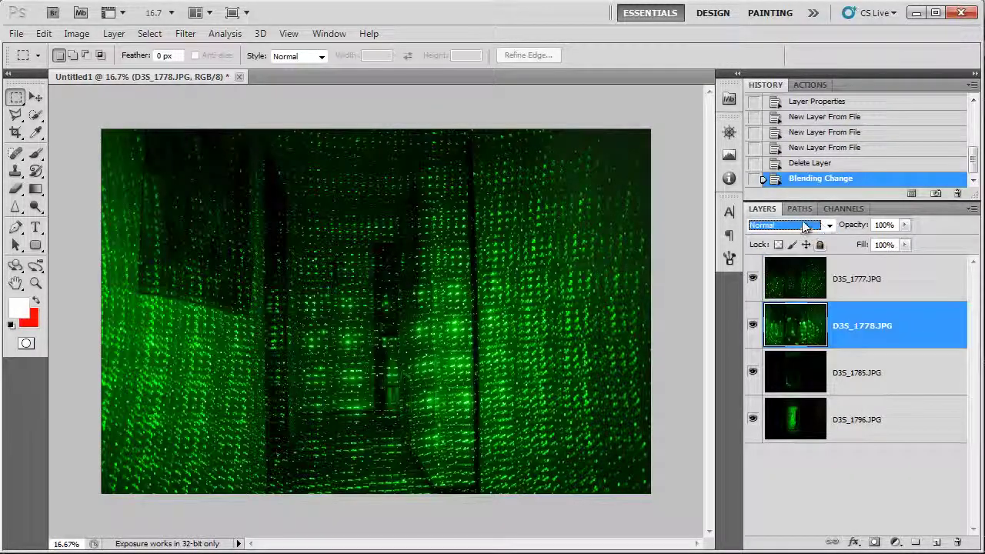
click(808, 225)
click(794, 362)
click(809, 375)
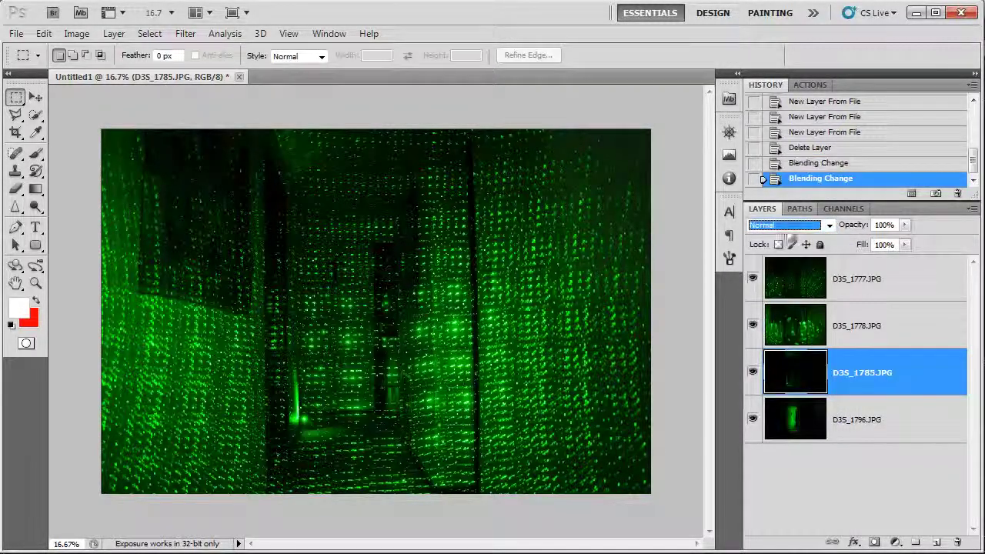
click(800, 225)
click(769, 351)
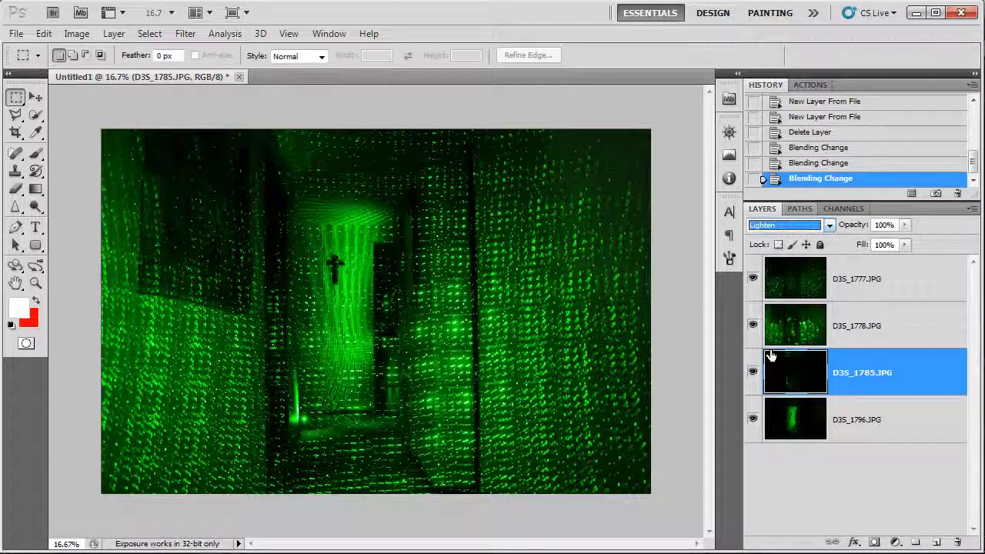
Hide D3S_1777, D3S_1778 and D3S_1785 so only D3S_1796's green-lit doorway shows
click(753, 279)
click(753, 325)
click(752, 373)
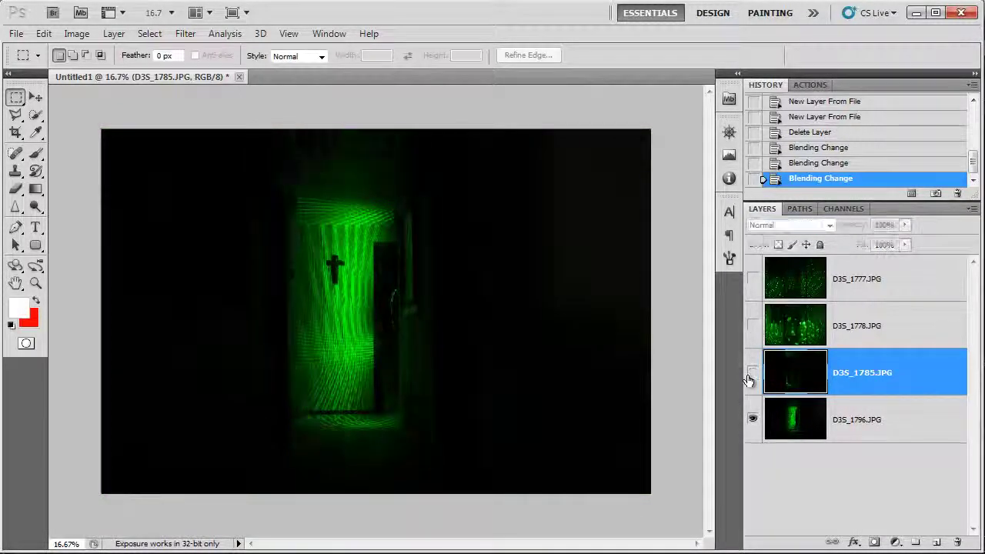